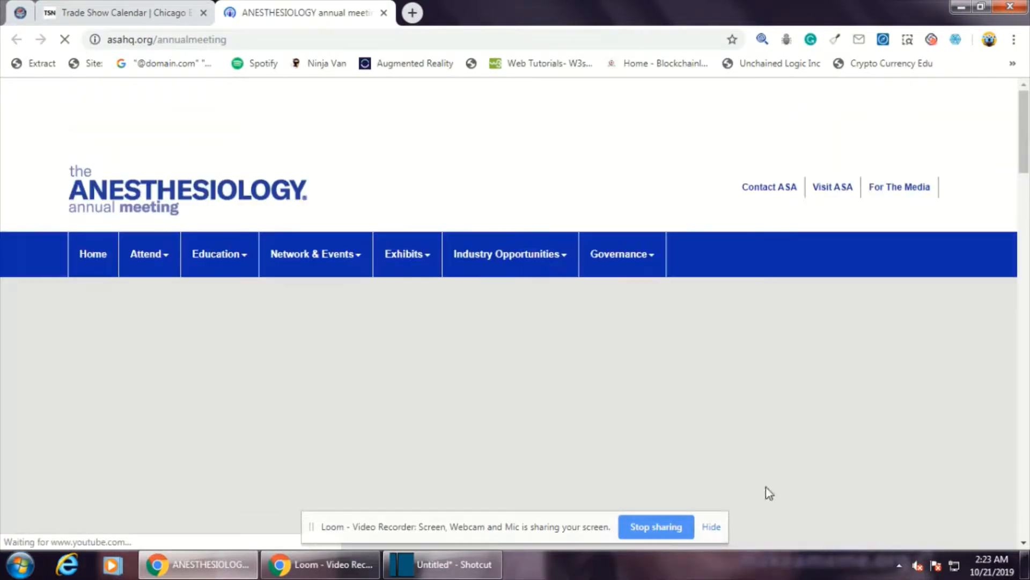
# Step: Hide the screen-sharing notice and open the Exhibit Hall page of the ANESTHESIOLOGY annual meeting site
pyautogui.click(711, 526)
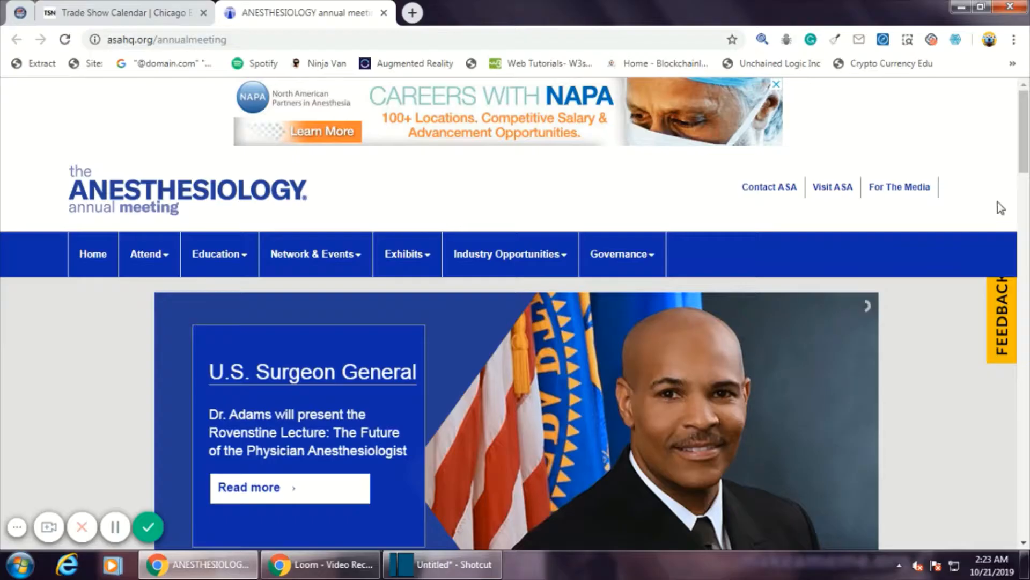
pyautogui.scroll(-15, 999, 204)
pyautogui.scroll(-20, 1001, 208)
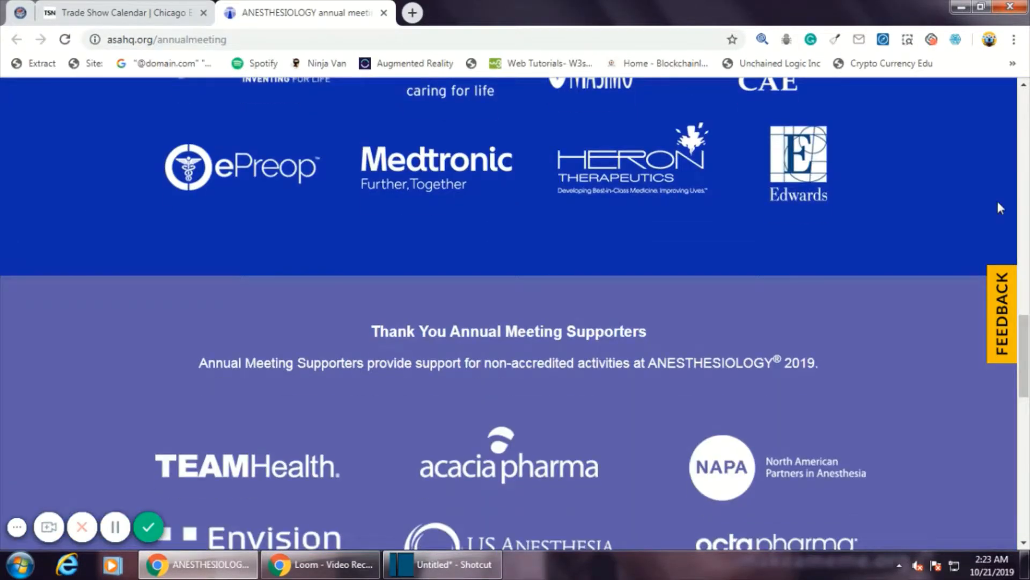
pyautogui.scroll(10, 1001, 208)
pyautogui.scroll(20, 999, 207)
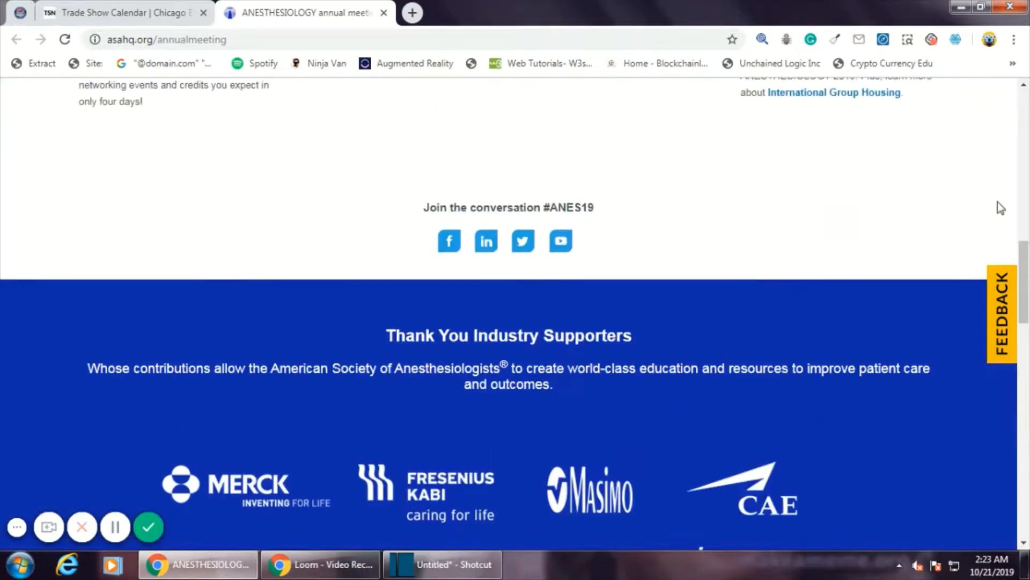
pyautogui.scroll(1, 1000, 207)
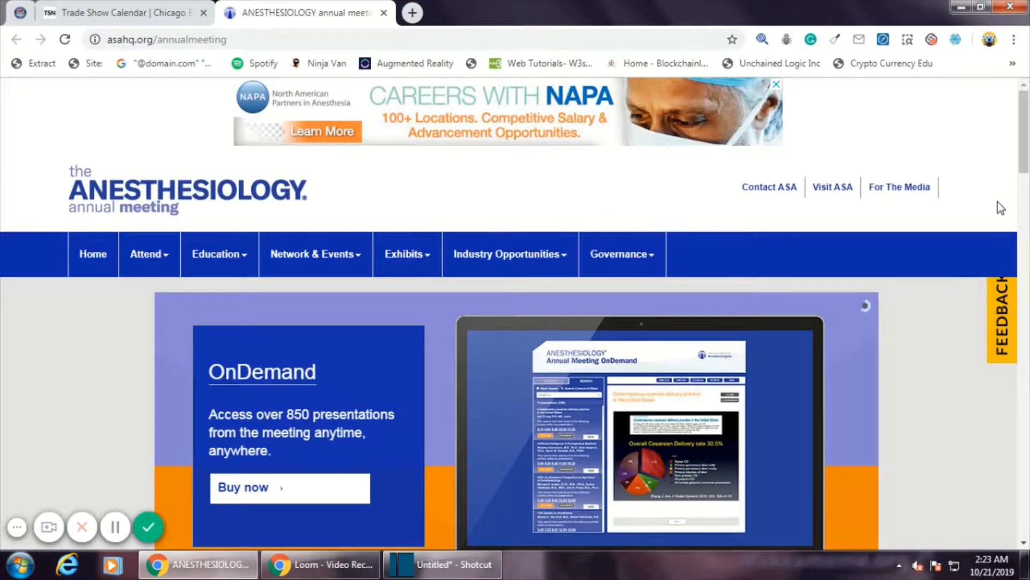
pyautogui.click(410, 258)
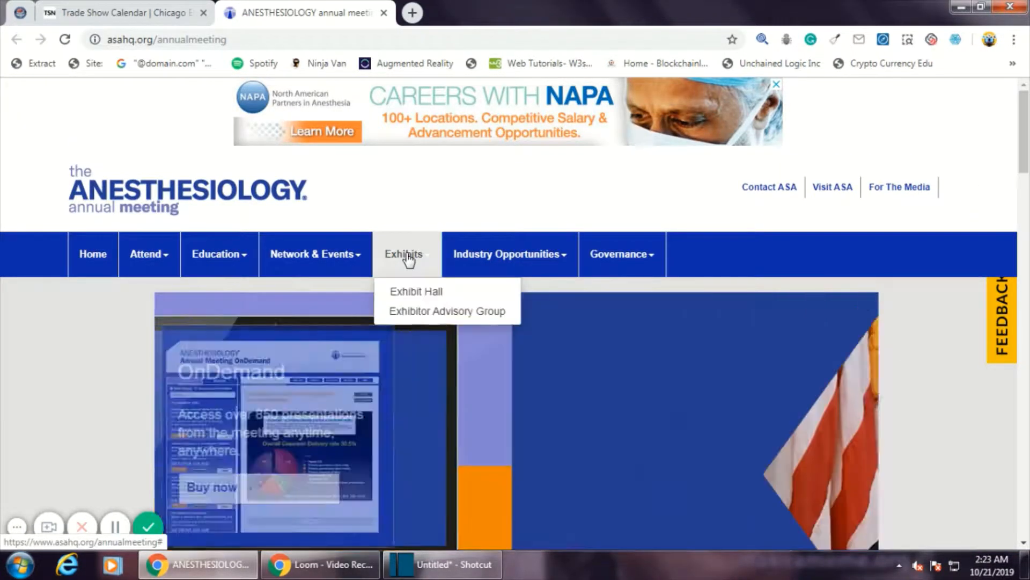
pyautogui.click(416, 289)
pyautogui.moveTo(444, 255)
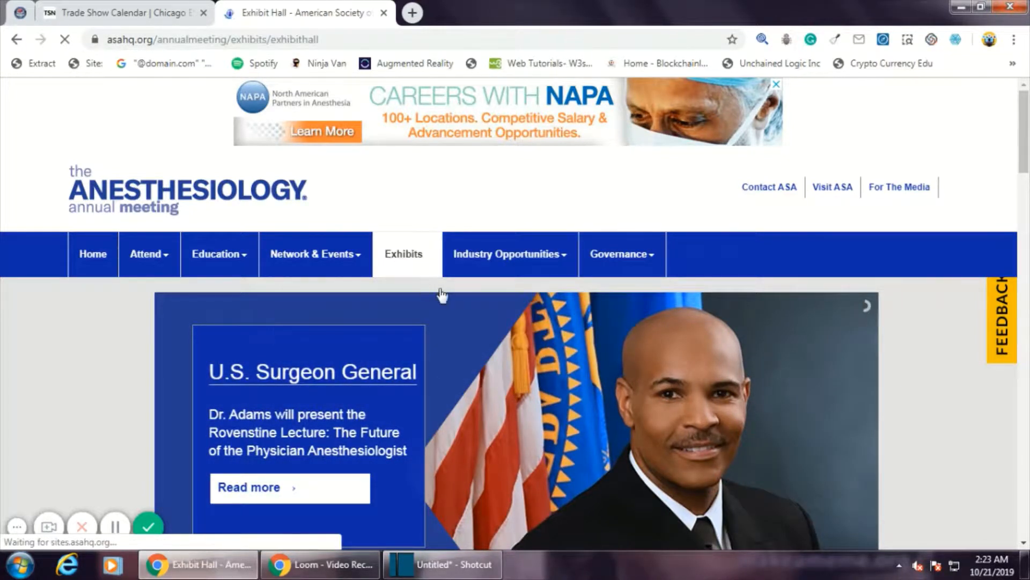
# Step: Enlarge the Exhibit Hall page to 125% and open the current exhibitor list linked in its text
pyautogui.scroll(-2, 701, 226)
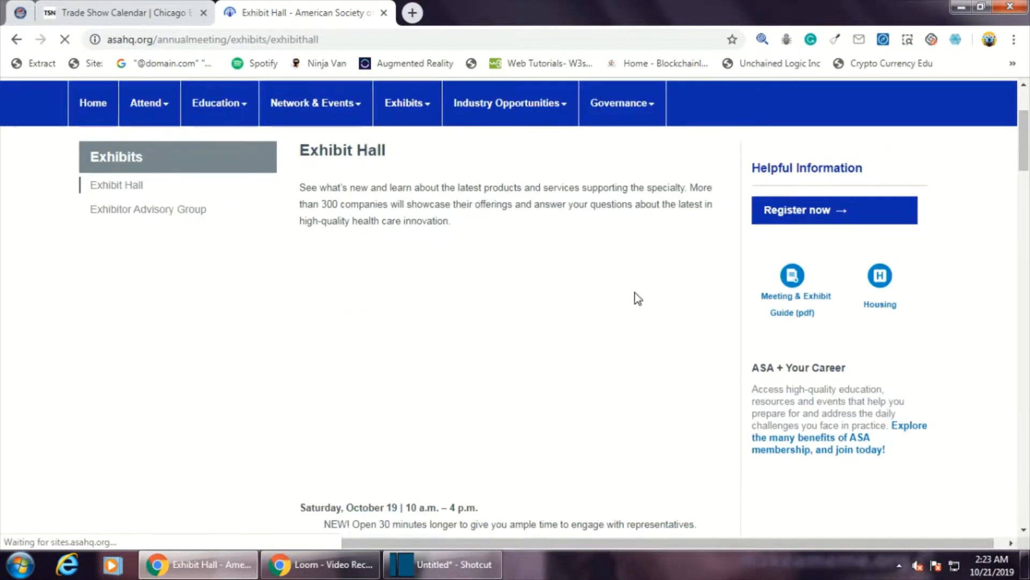
pyautogui.scroll(-9, 605, 327)
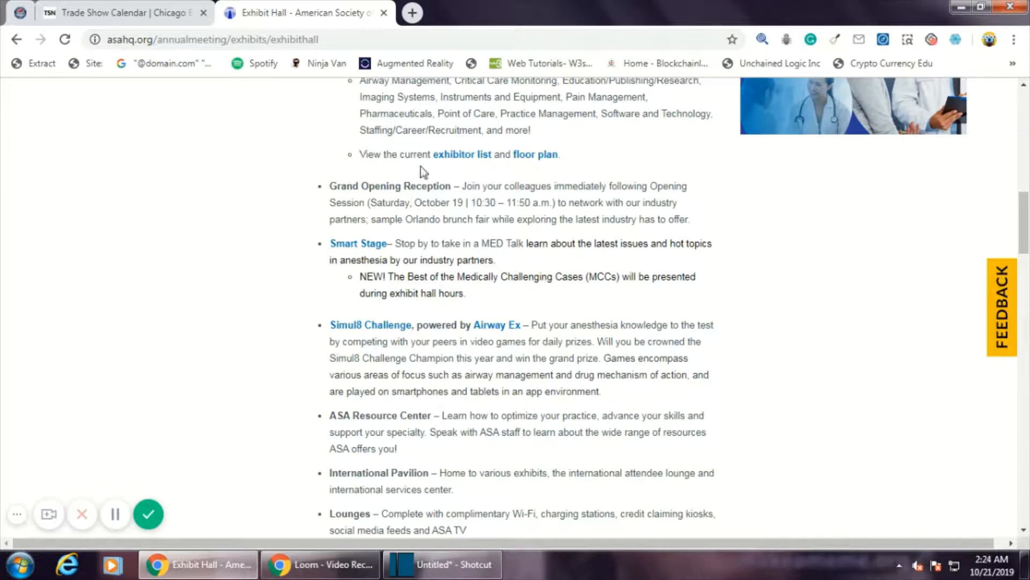
pyautogui.hotkey('ctrl', '+')
pyautogui.hotkey('ctrl', '+')
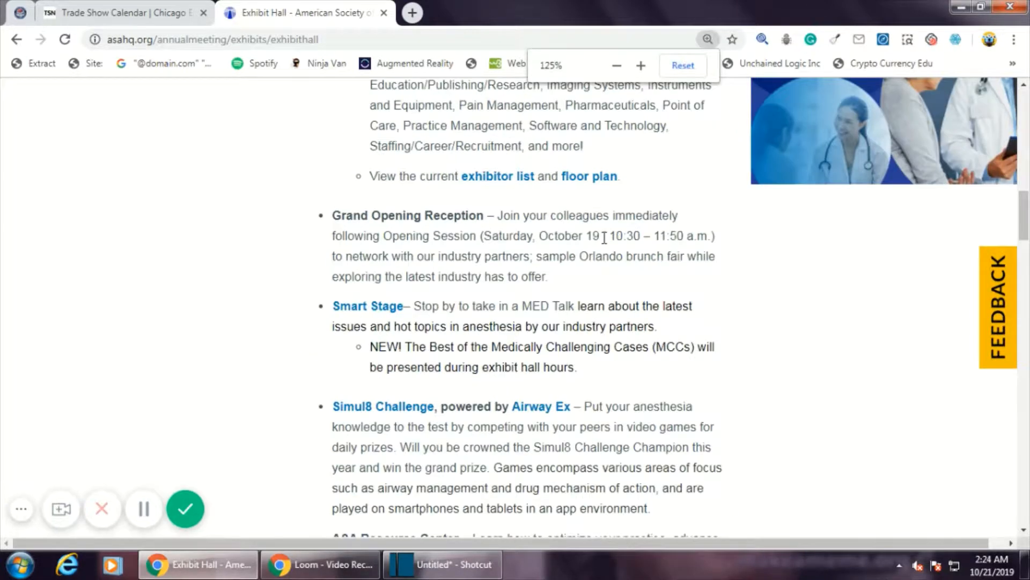
pyautogui.scroll(1, 427, 192)
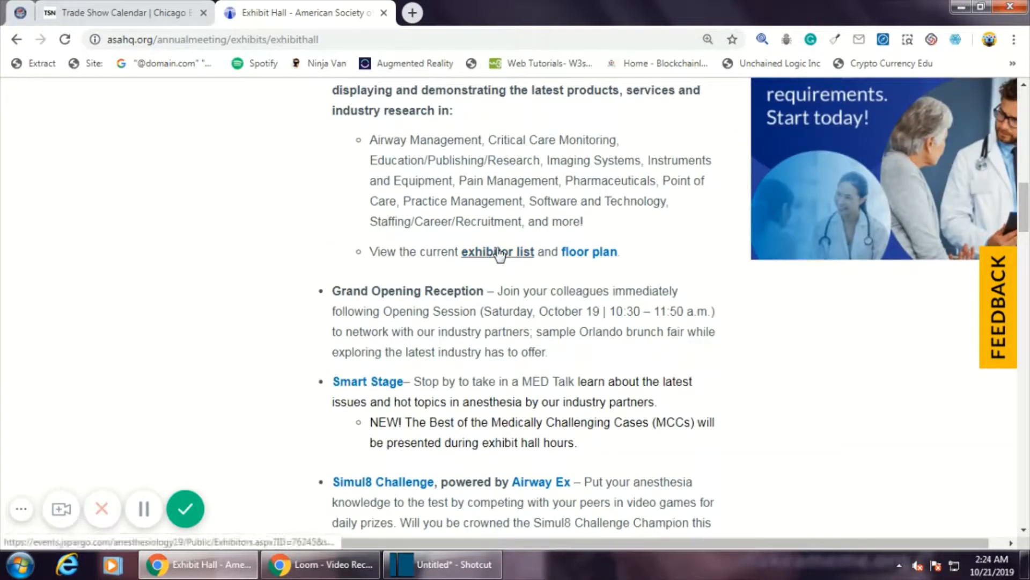
pyautogui.click(500, 252)
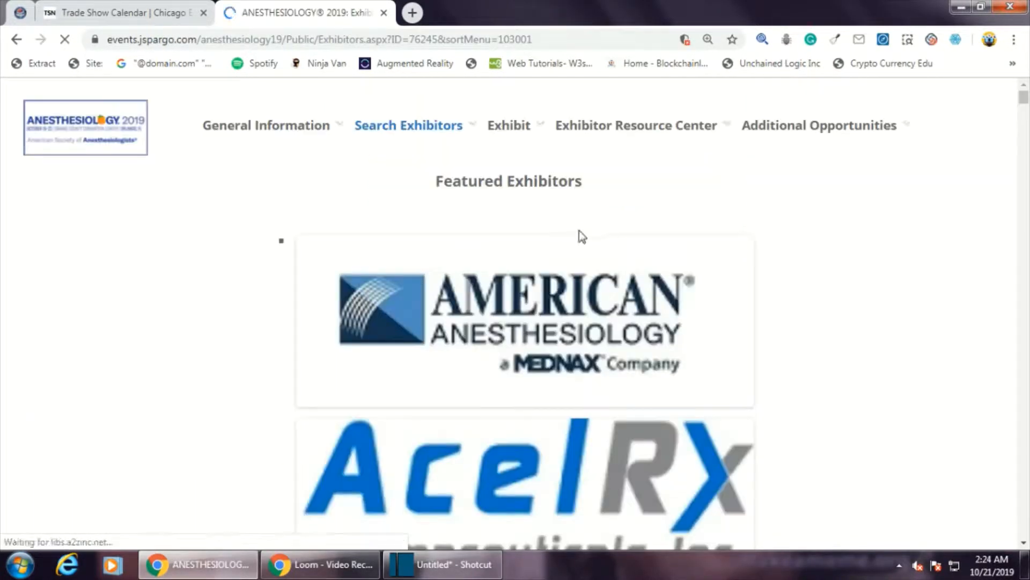
# Step: Look through the ANESTHESIOLOGY 2019 exhibitor list, including its alphabetical filter, exhibitor names and booth numbers
pyautogui.scroll(-5, 481, 274)
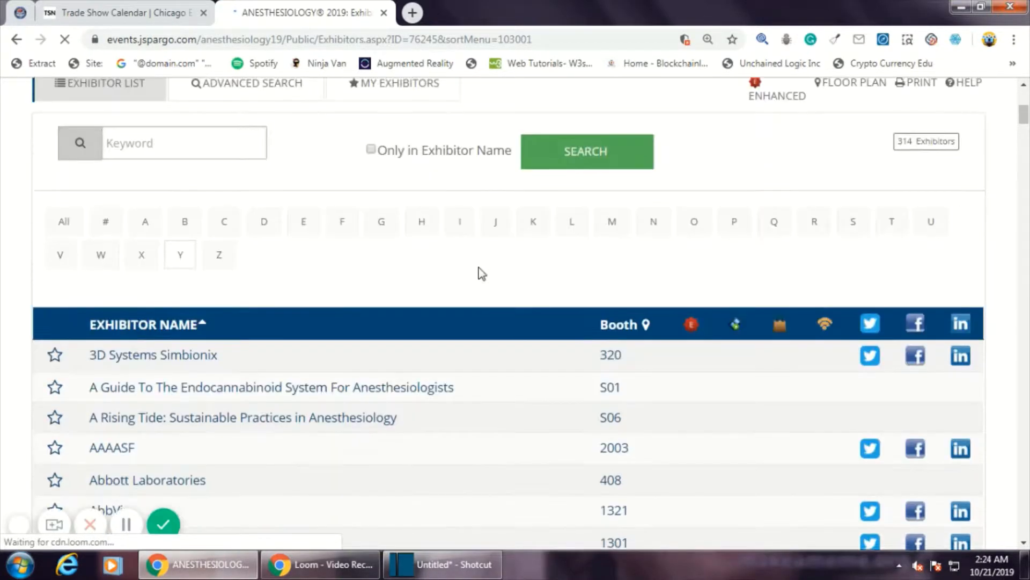
pyautogui.scroll(4, 482, 274)
pyautogui.scroll(-2, 481, 274)
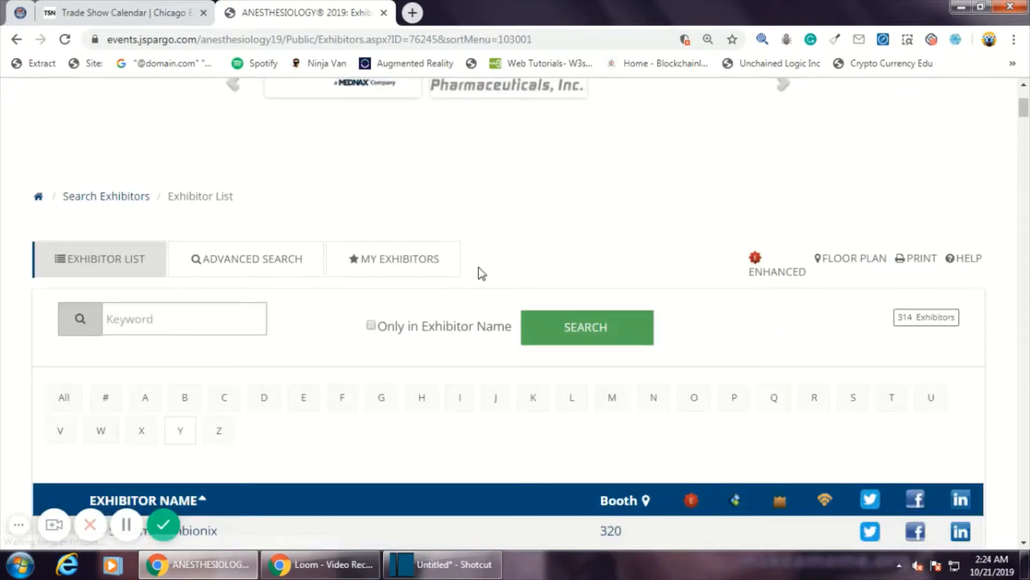
pyautogui.scroll(-6, 482, 273)
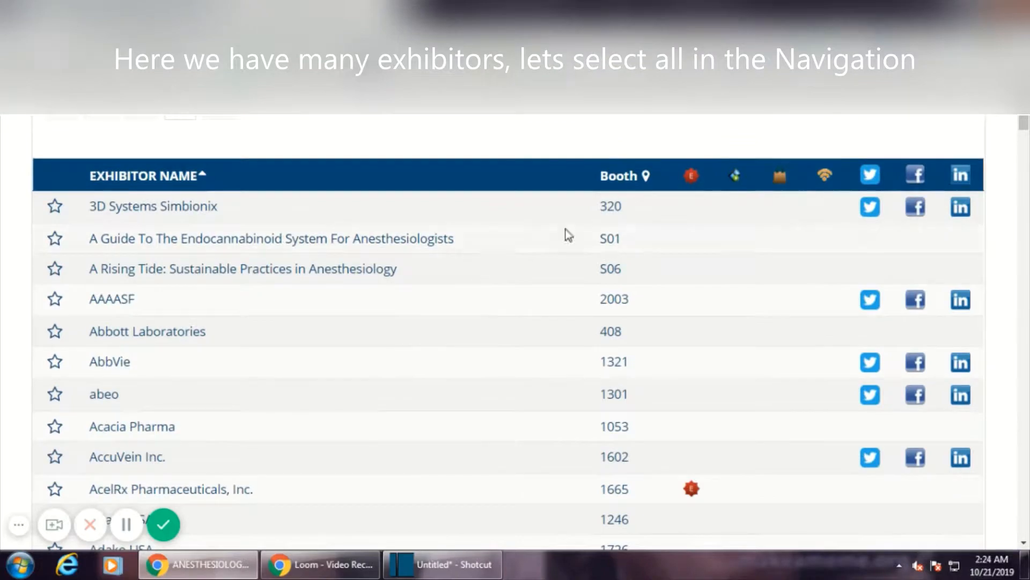
pyautogui.scroll(-20, 597, 225)
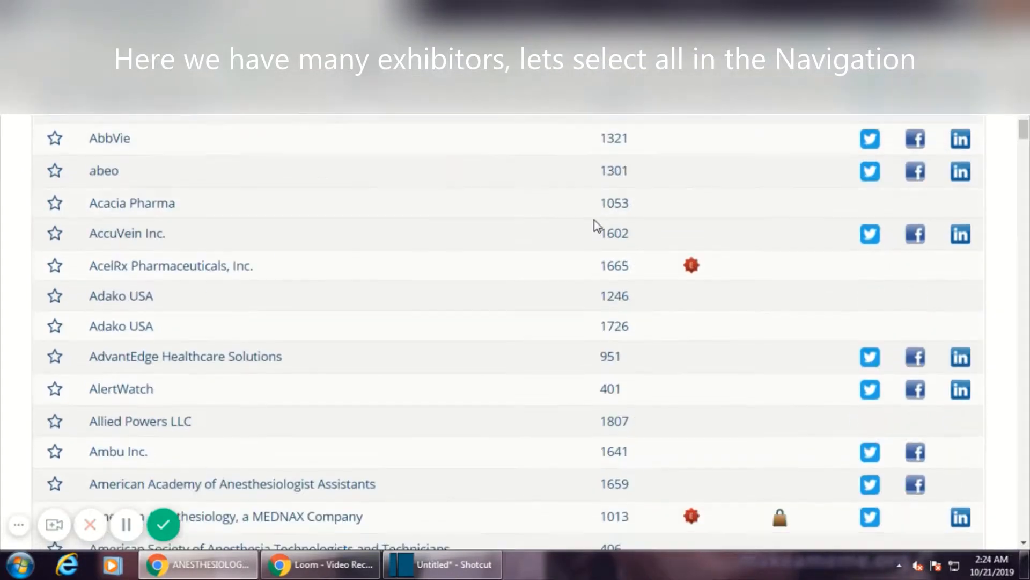
pyautogui.scroll(-20, 597, 225)
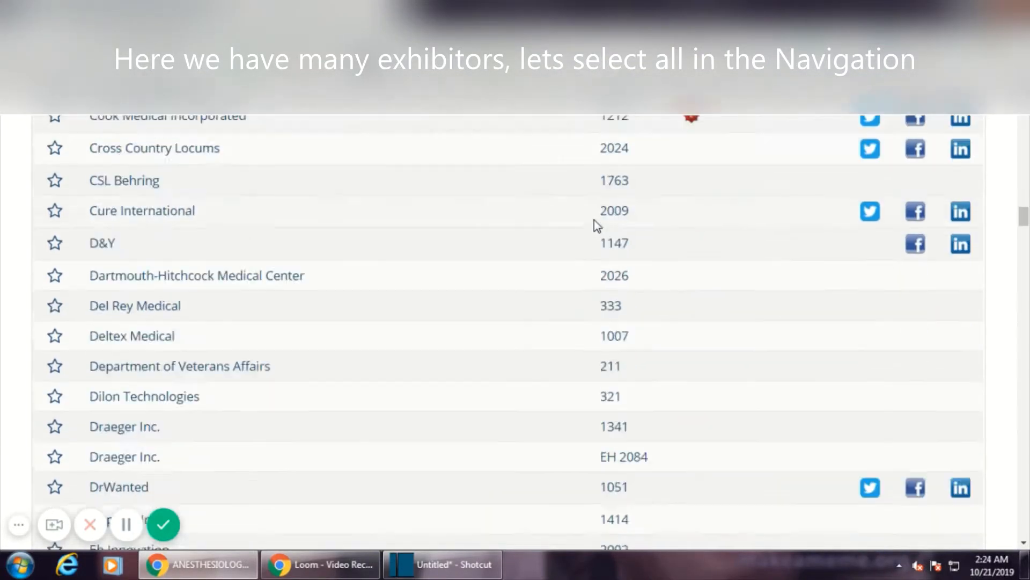
pyautogui.scroll(-15, 597, 225)
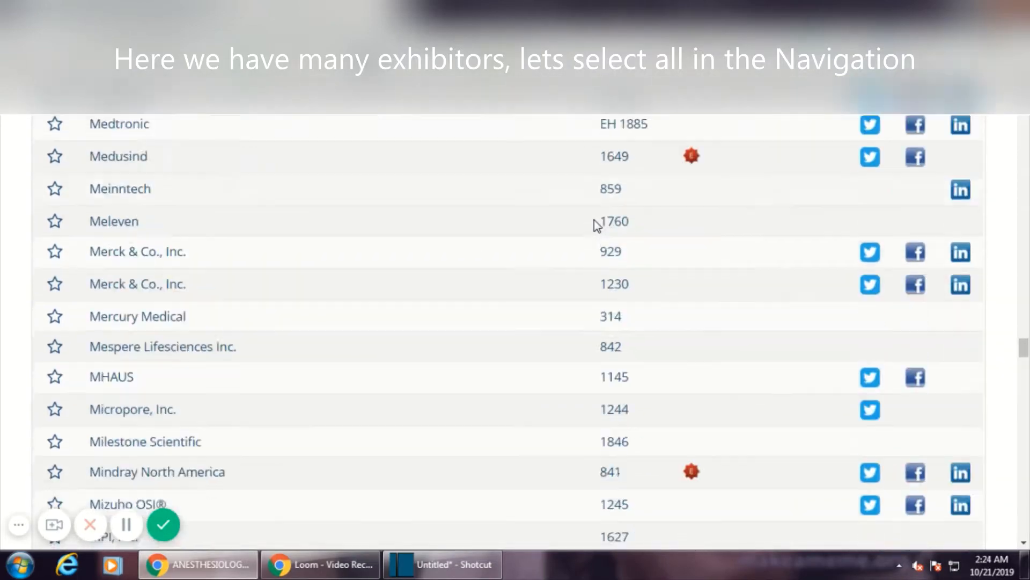
pyautogui.scroll(20, 597, 226)
pyautogui.scroll(20, 598, 225)
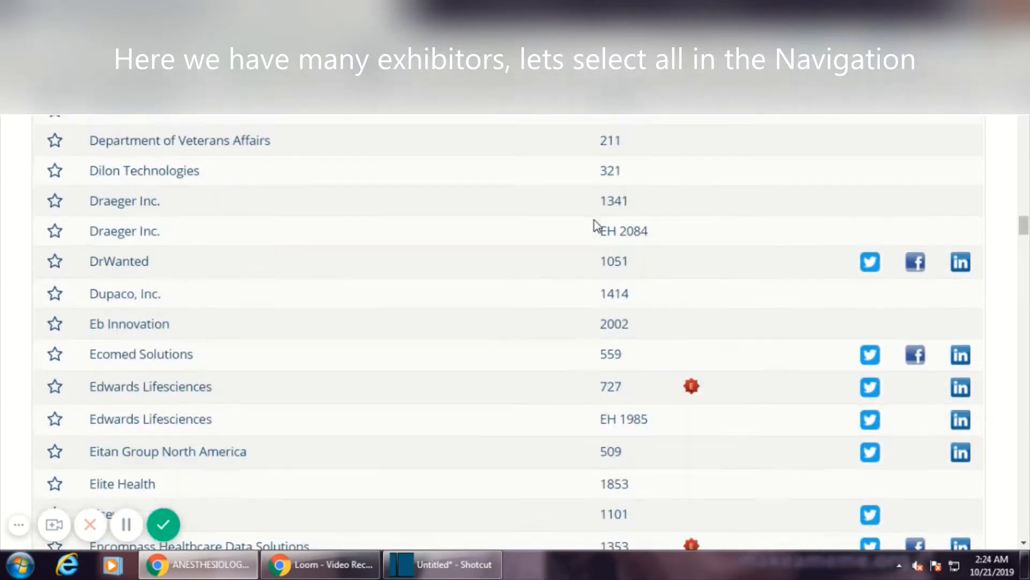
pyautogui.scroll(15, 596, 226)
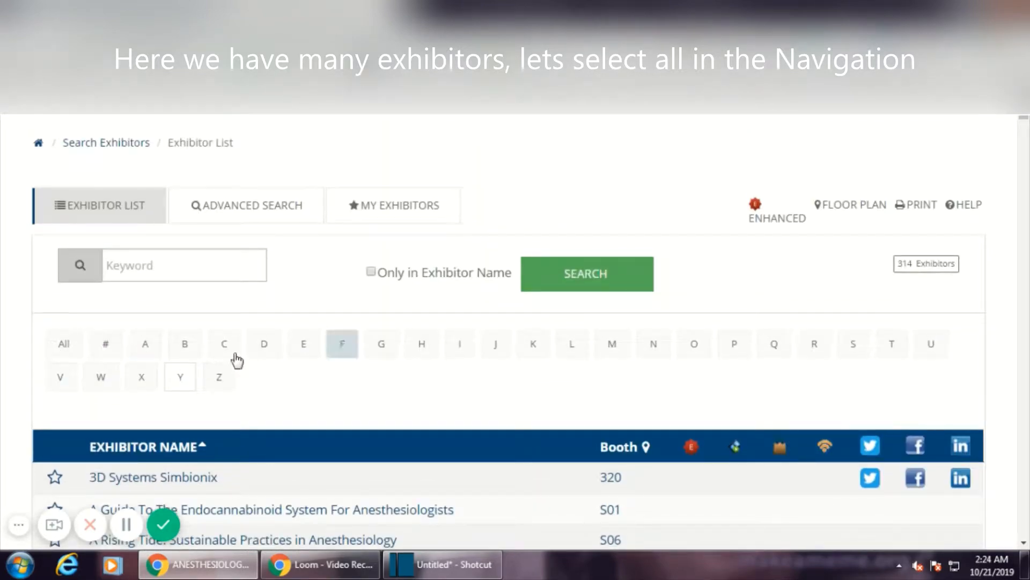
# Step: Set the exhibitor list's alphabetical filter to All and bring the exhibitor table into view
pyautogui.scroll(-3, 75, 318)
pyautogui.click(81, 214)
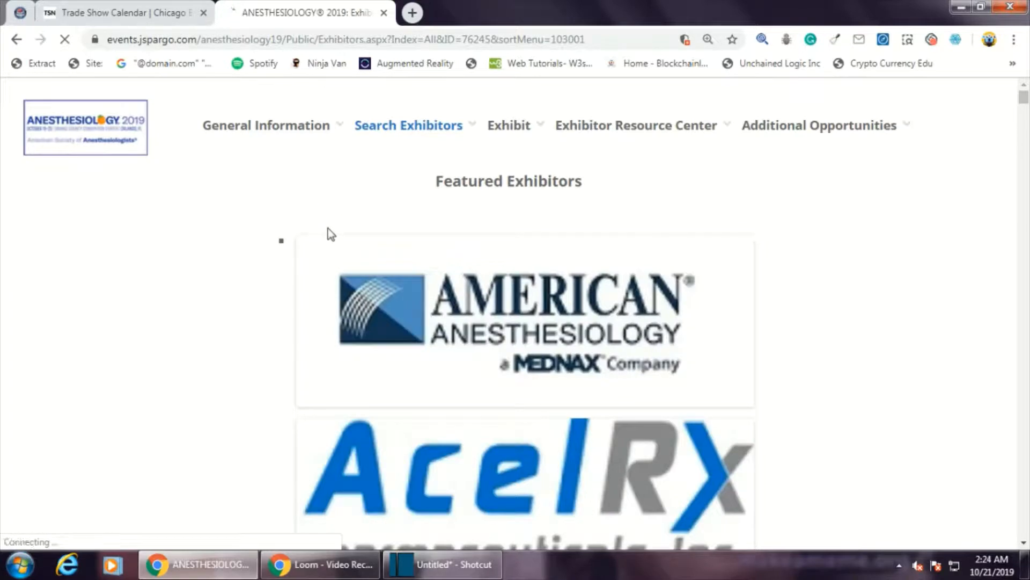
pyautogui.scroll(-4, 327, 228)
pyautogui.scroll(-4, 214, 302)
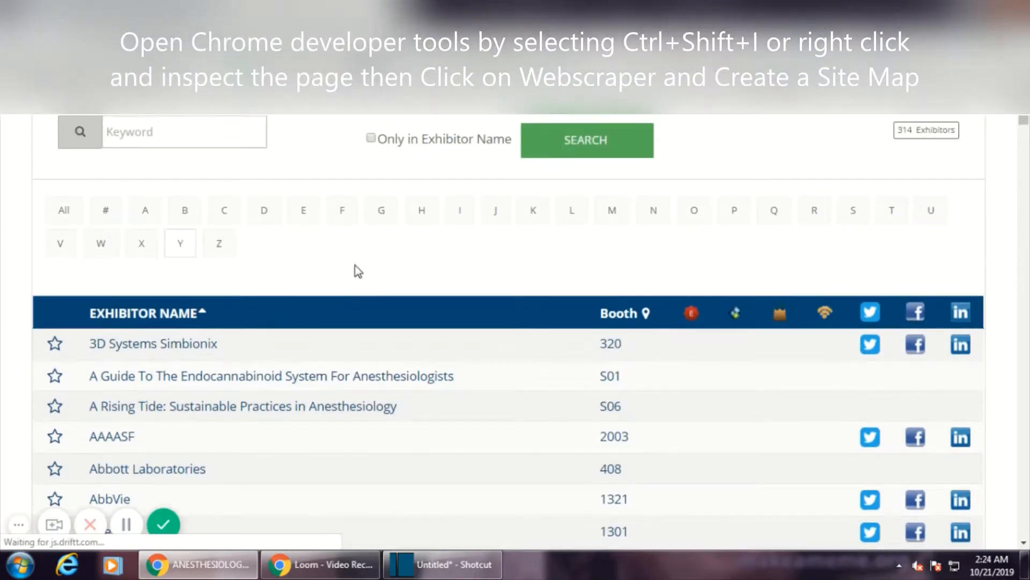
pyautogui.scroll(-4, 256, 214)
pyautogui.scroll(1, 386, 258)
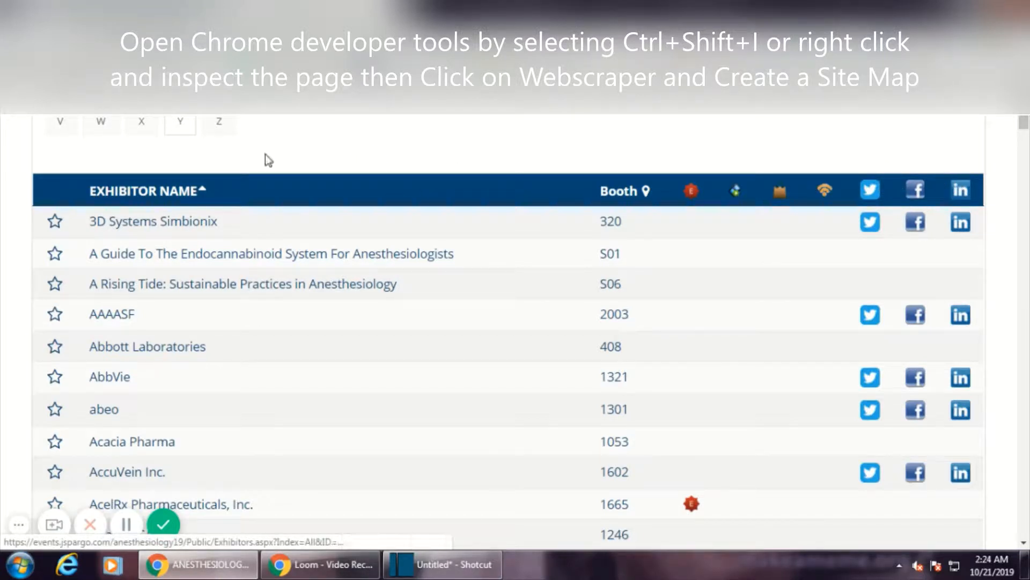
# Step: Inspect the exhibitor list page with the developer tools and show the Web Scraper extension there
pyautogui.rightClick(226, 156)
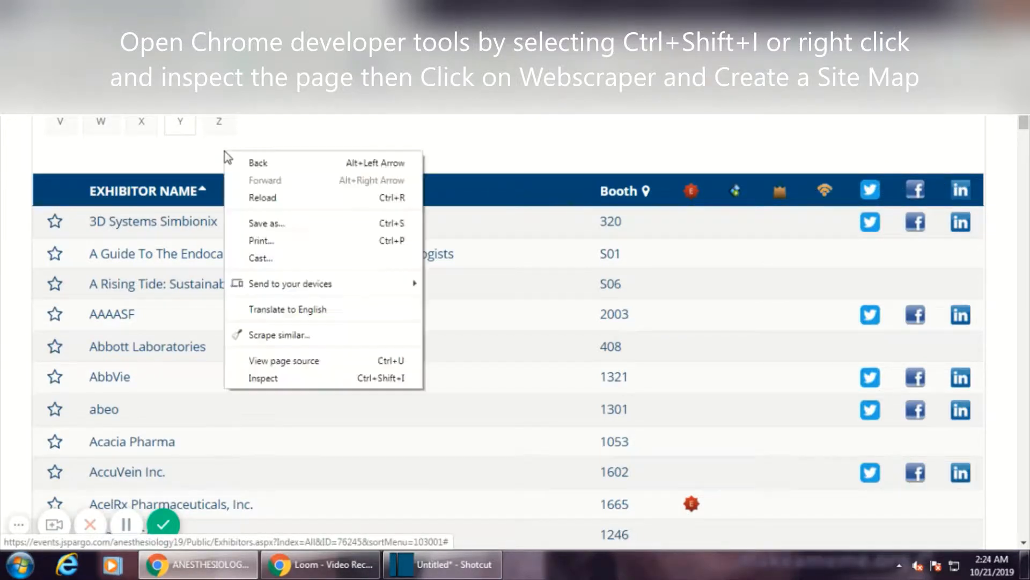
pyautogui.click(339, 383)
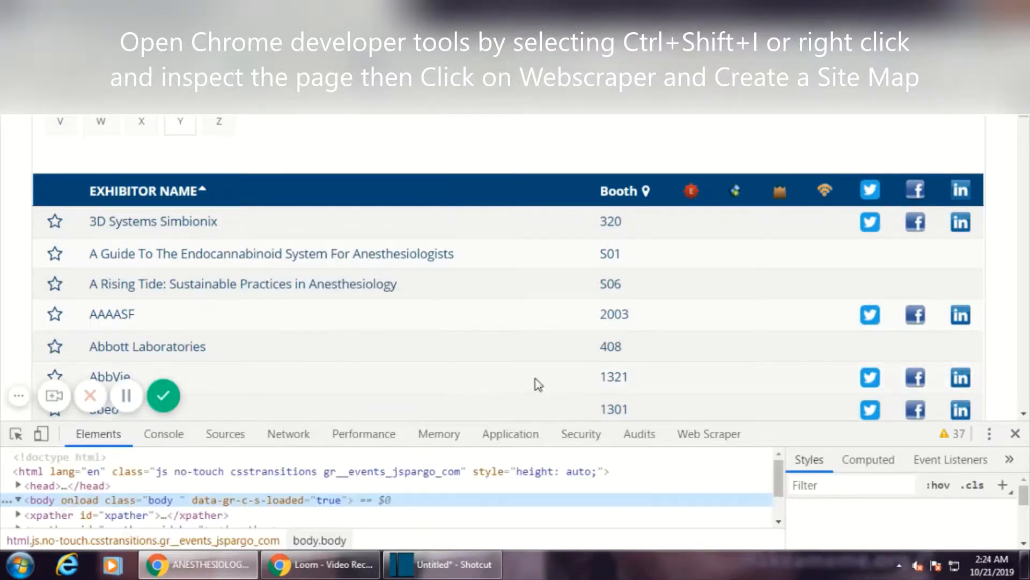
pyautogui.click(692, 443)
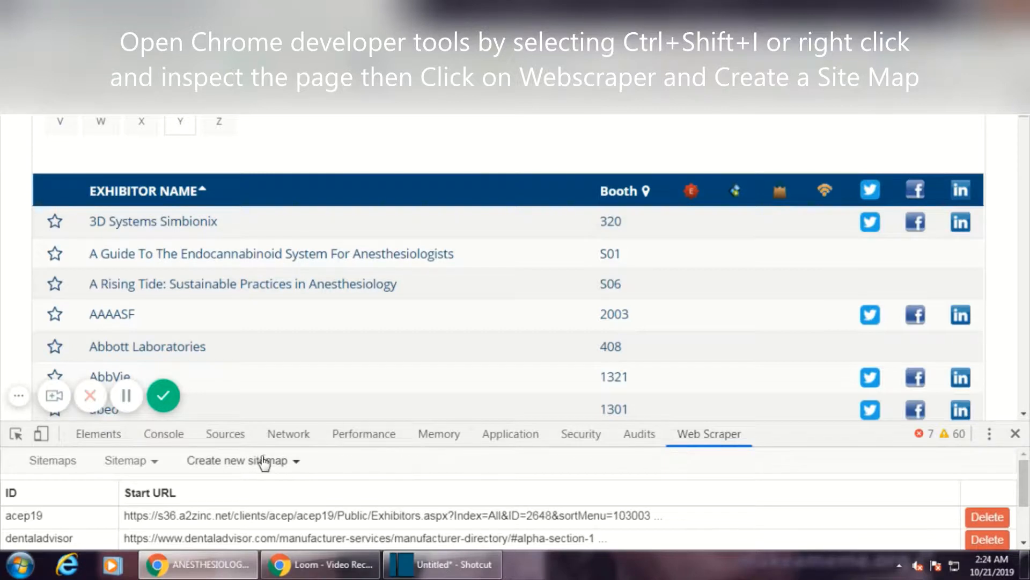
# Step: Open the form for creating a new sitemap in Web Scraper and enlarge the developer tools pane to show it fully
pyautogui.click(263, 463)
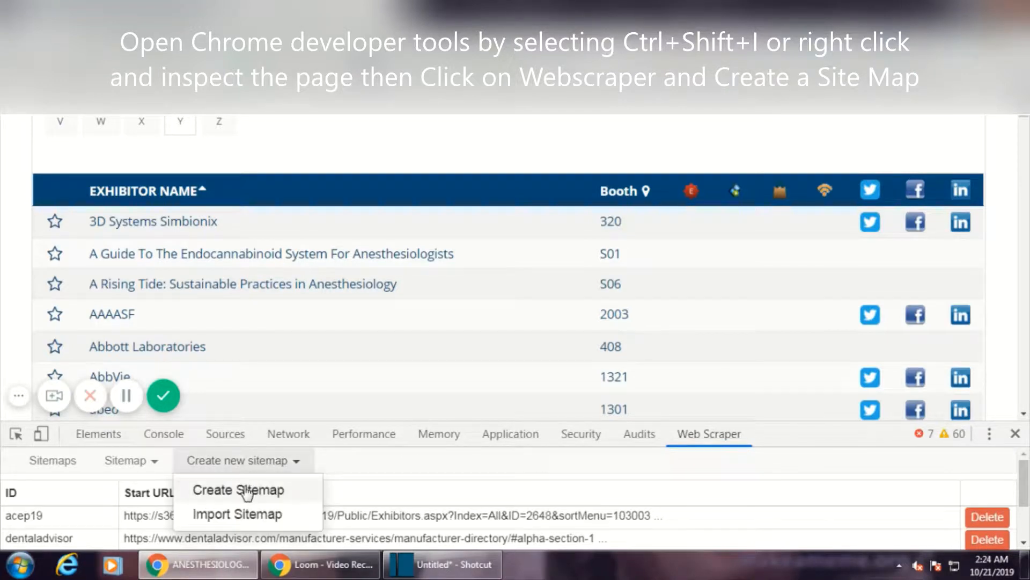
pyautogui.click(247, 492)
pyautogui.scroll(-2, 452, 400)
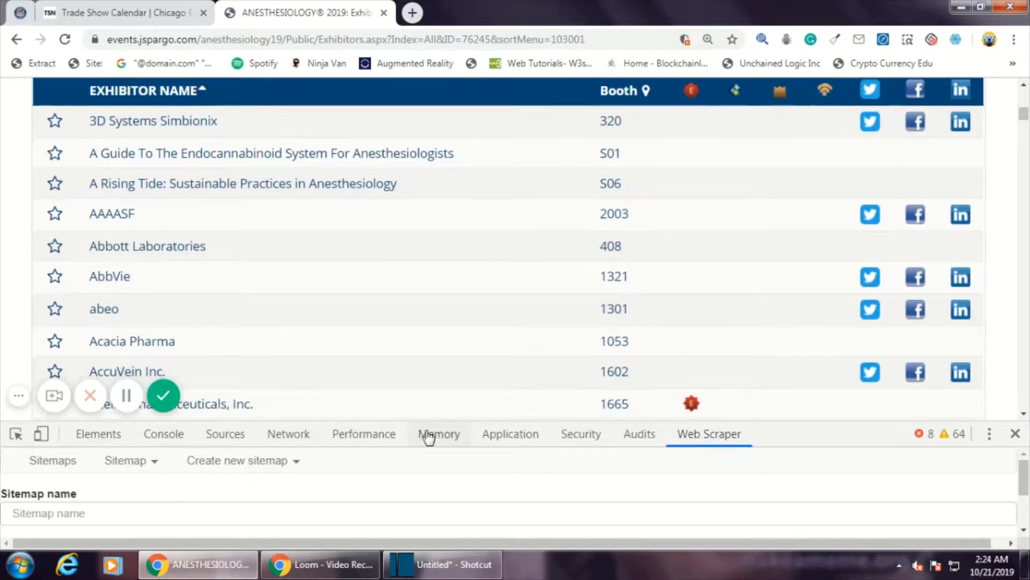
pyautogui.moveTo(433, 421); pyautogui.dragTo(435, 387)
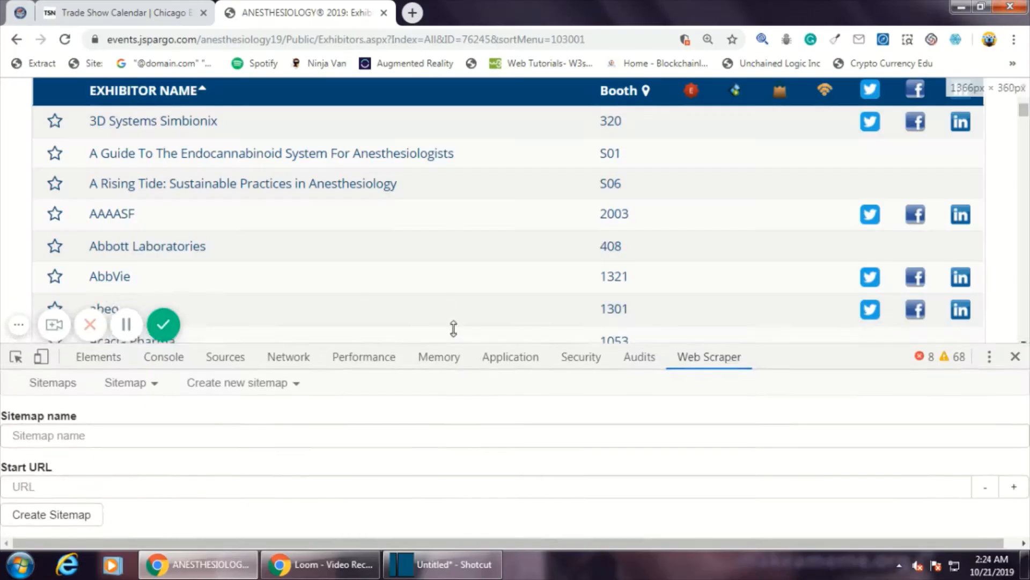
pyautogui.moveTo(453, 332); pyautogui.dragTo(463, 301)
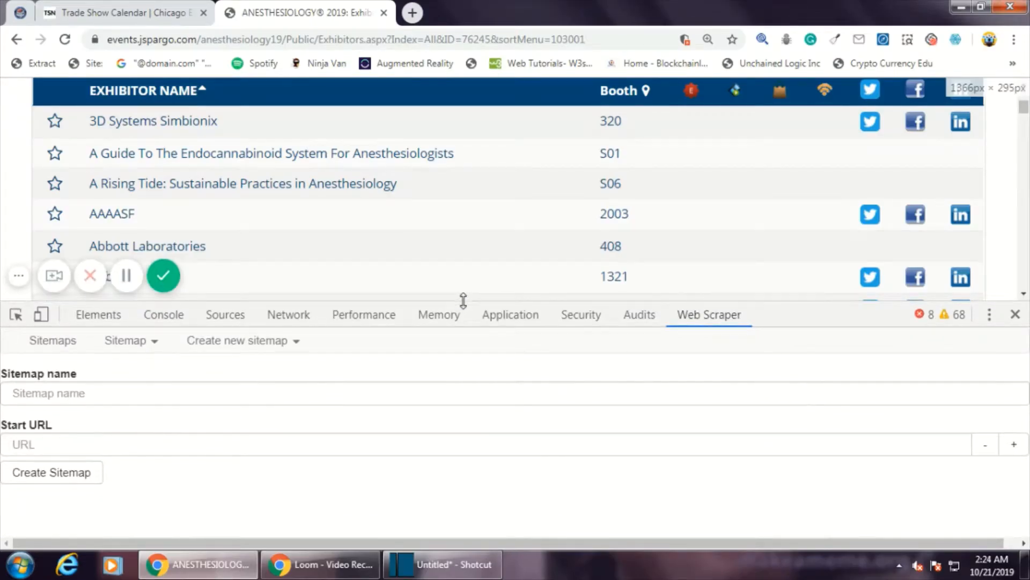
pyautogui.scroll(2, 471, 184)
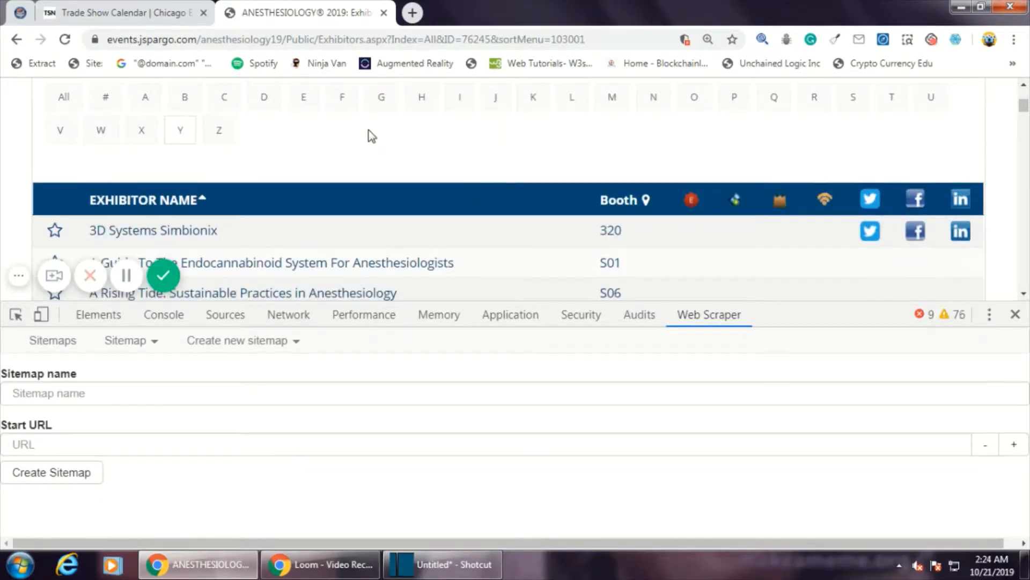
pyautogui.scroll(-2, 349, 155)
pyautogui.scroll(2, 337, 181)
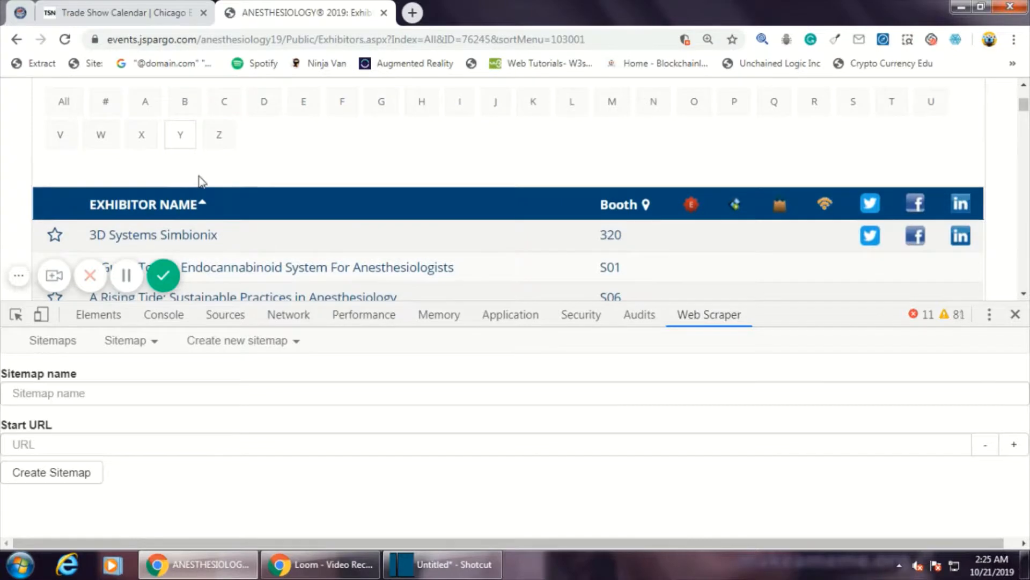
# Step: Check the American Society of Anesthesiologists (ASA) entry in the trade show calendar and return to the exhibitor list page
pyautogui.click(108, 13)
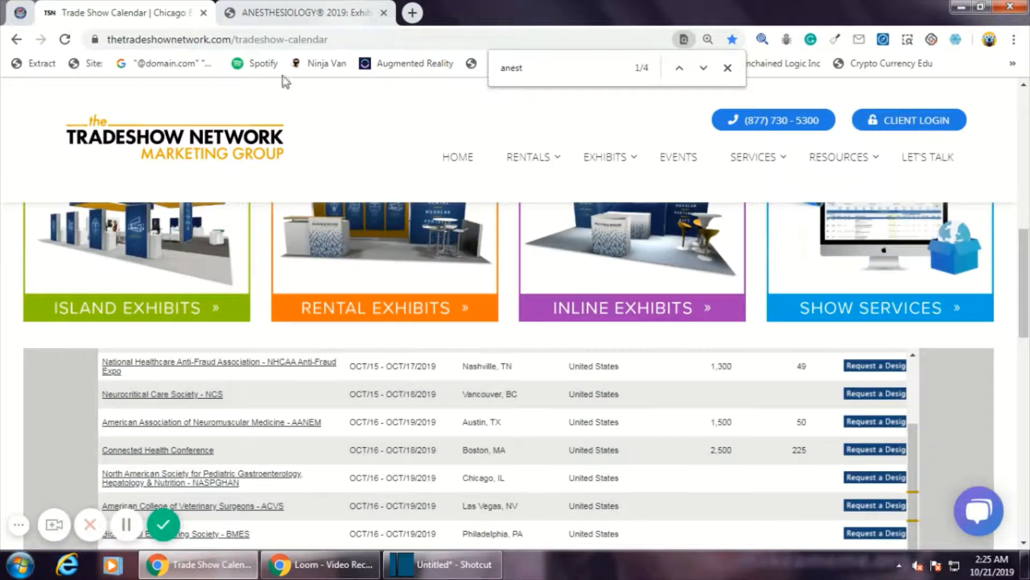
pyautogui.scroll(-3, 256, 369)
pyautogui.scroll(-3, 261, 423)
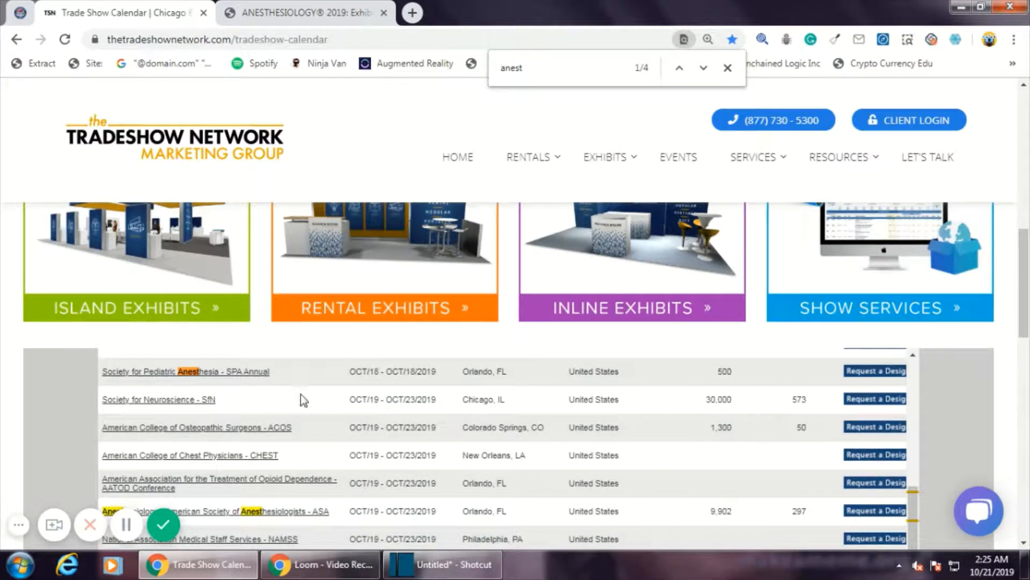
pyautogui.scroll(-3, 301, 394)
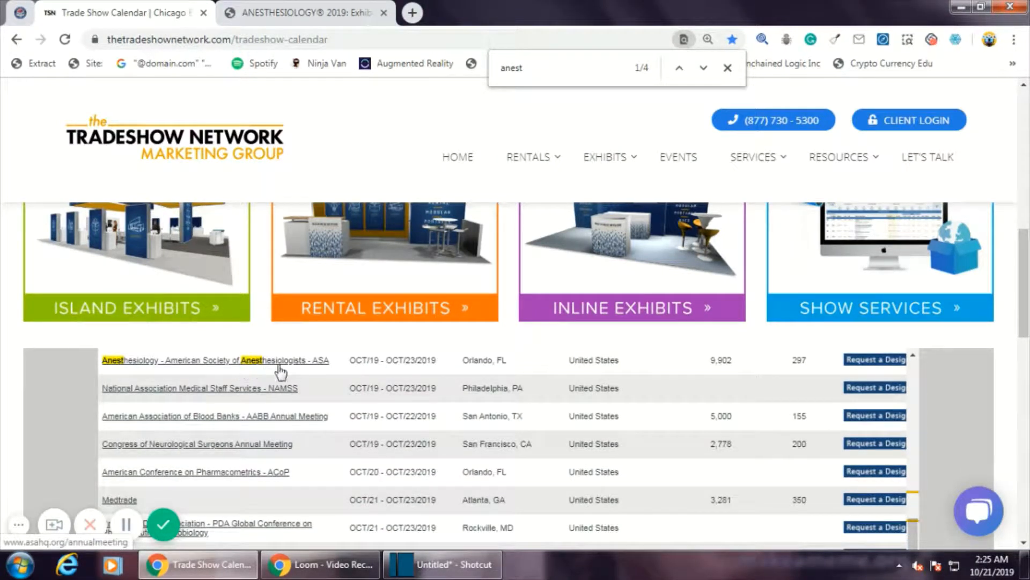
pyautogui.click(338, 8)
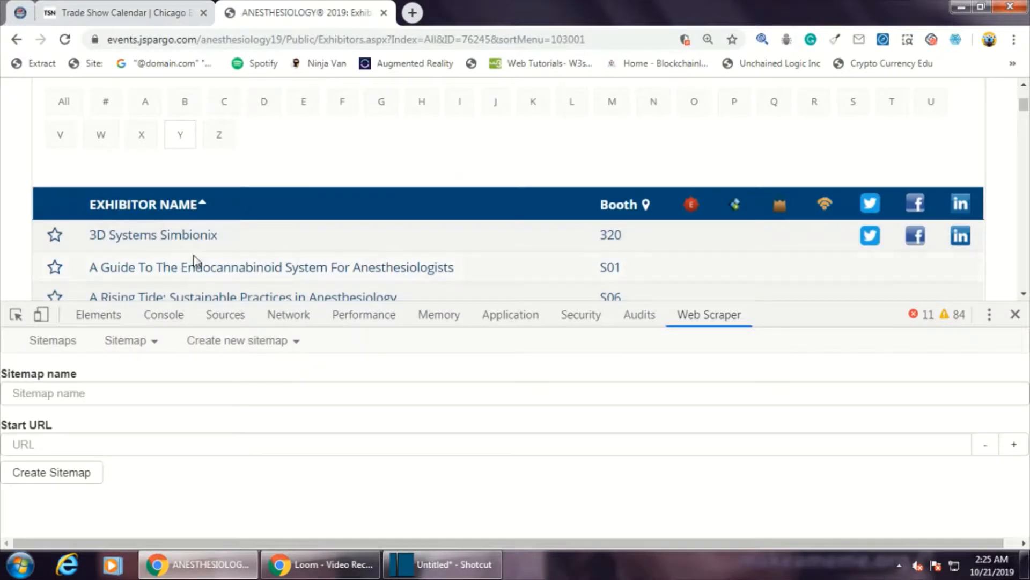
# Step: Create a sitemap named asa19 with the exhibitor list page's address as its start URL
pyautogui.click(69, 398)
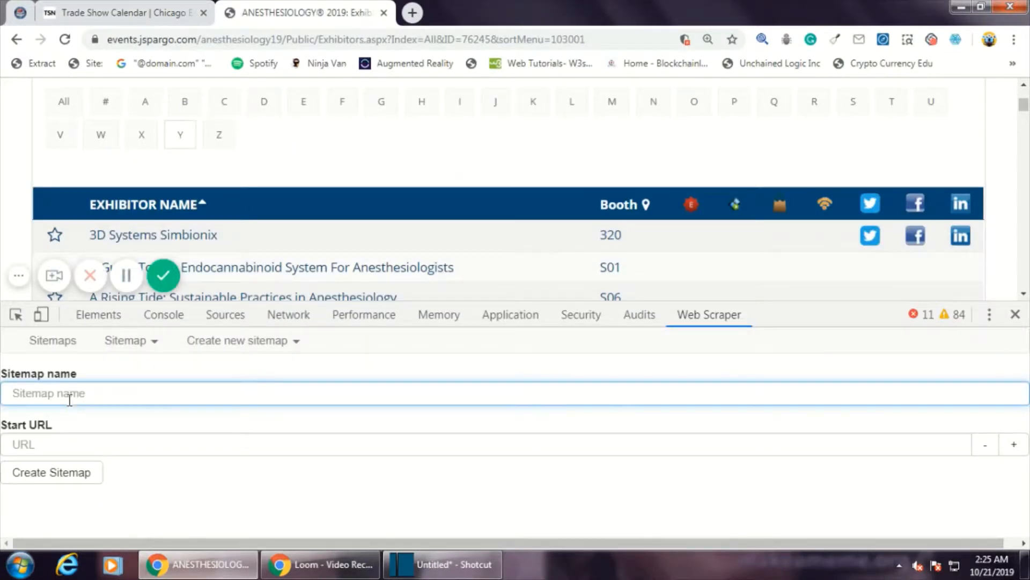
pyautogui.write('asa')
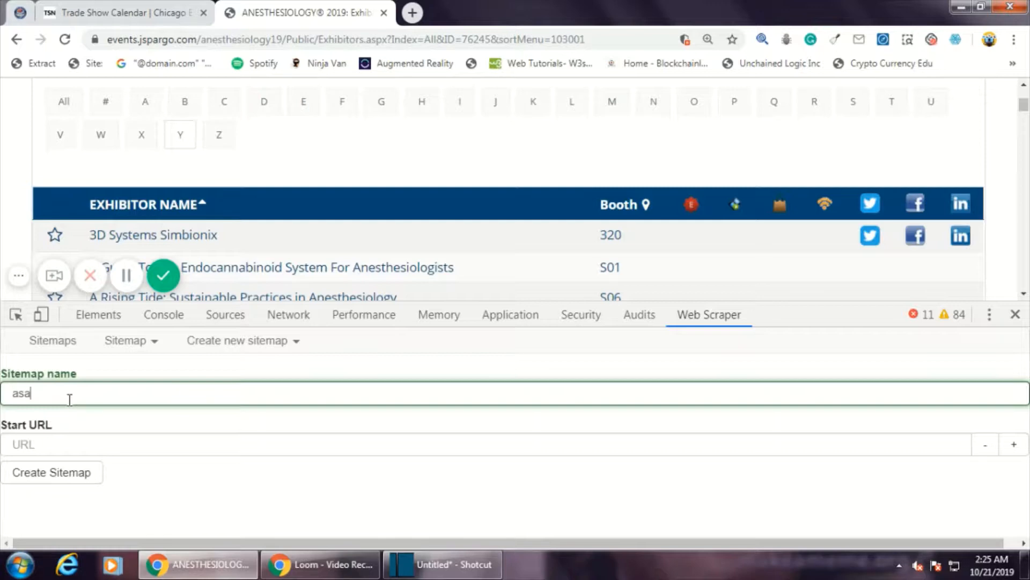
pyautogui.click(314, 42)
pyautogui.rightClick(317, 41)
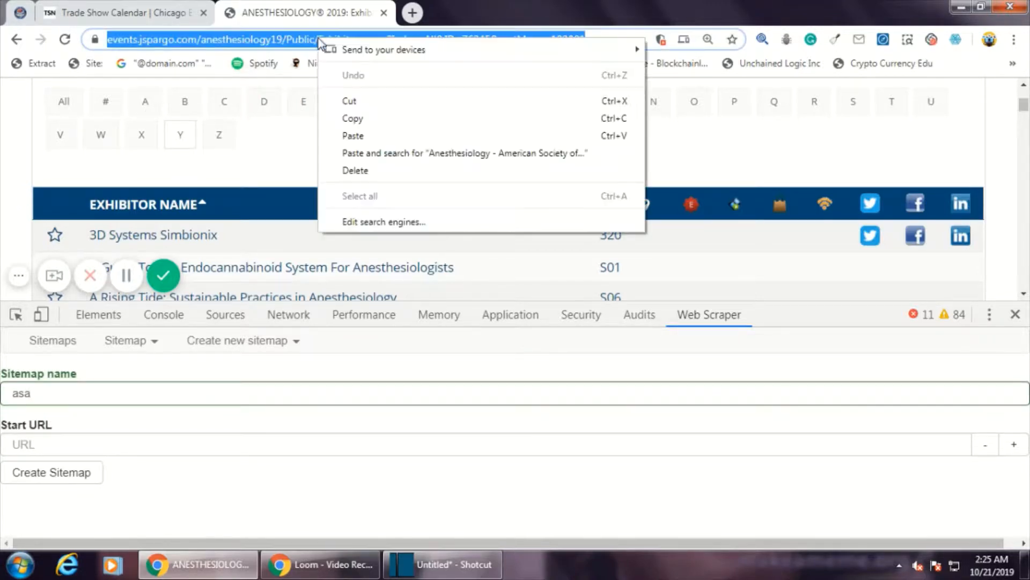
pyautogui.click(354, 118)
pyautogui.click(19, 275)
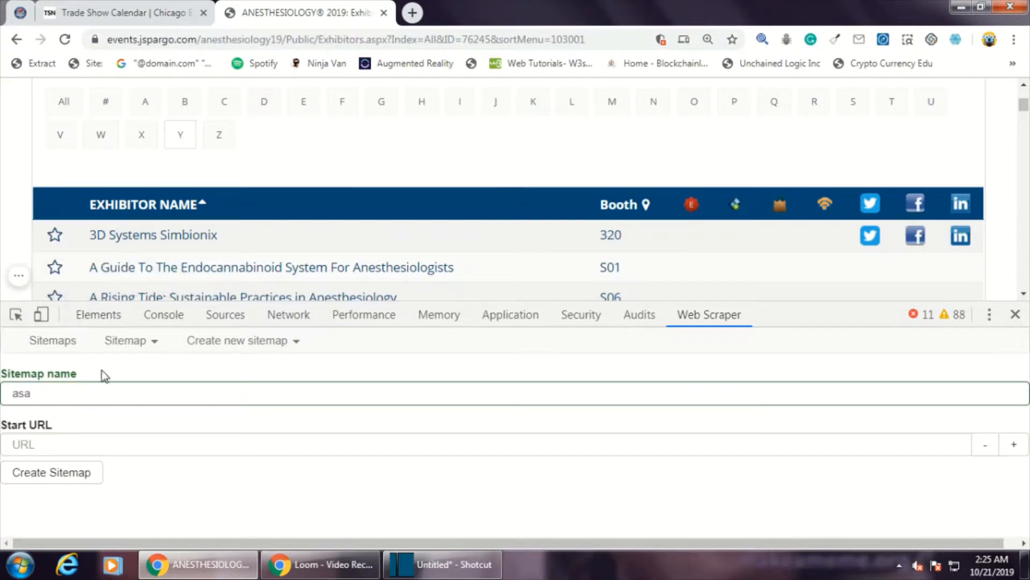
pyautogui.click(76, 448)
pyautogui.rightClick(76, 448)
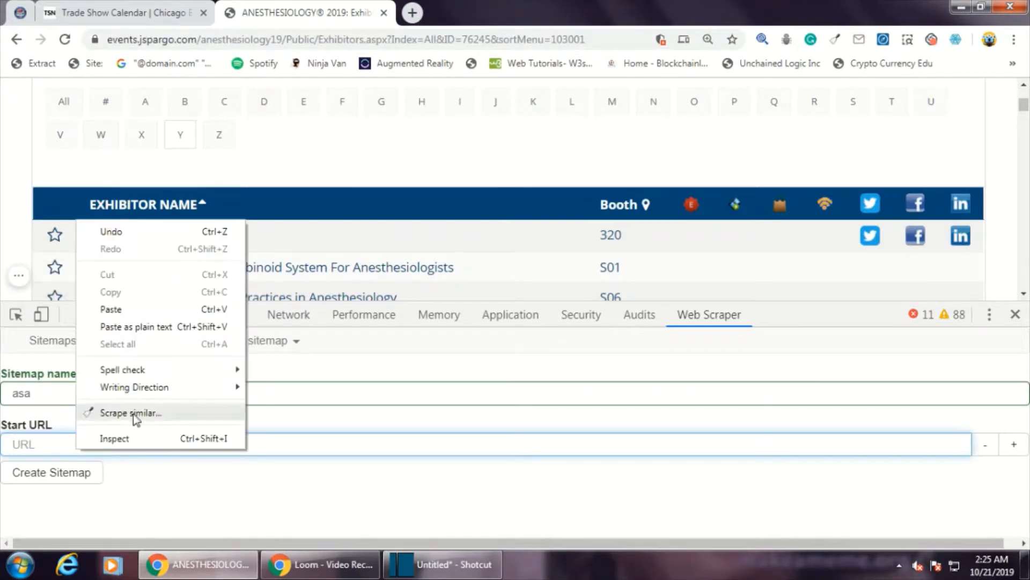
pyautogui.click(150, 314)
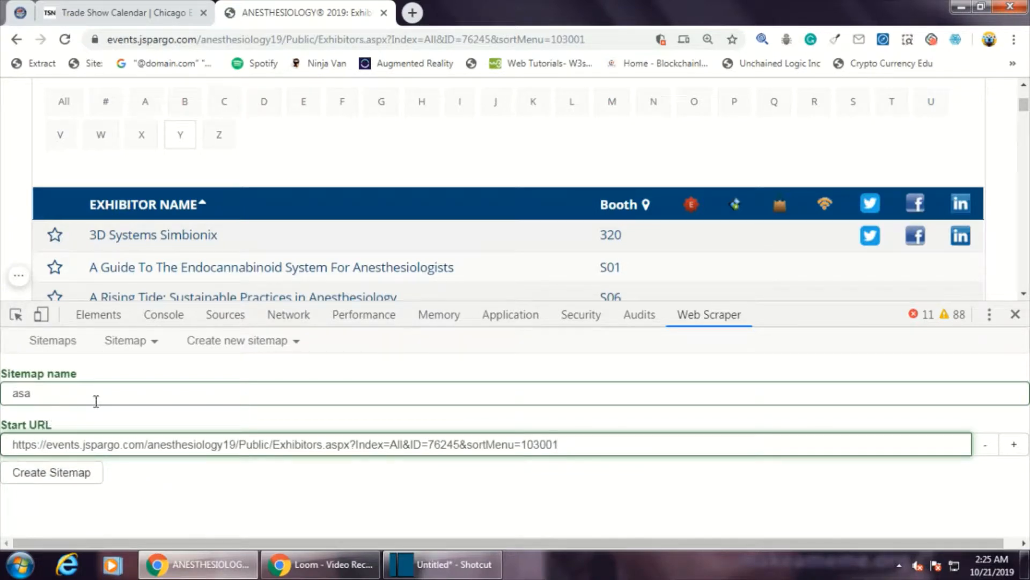
pyautogui.click(69, 397)
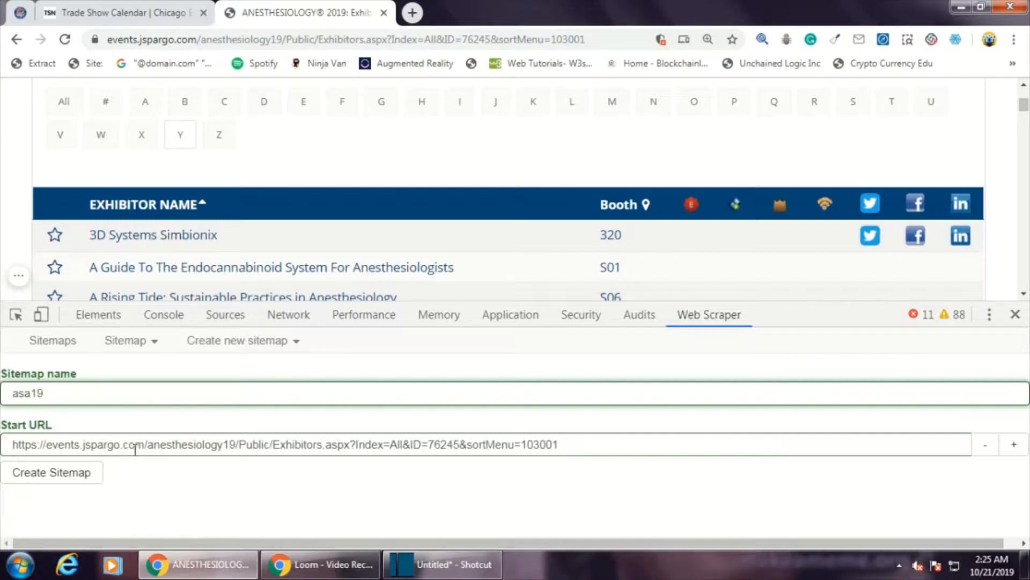
pyautogui.click(52, 473)
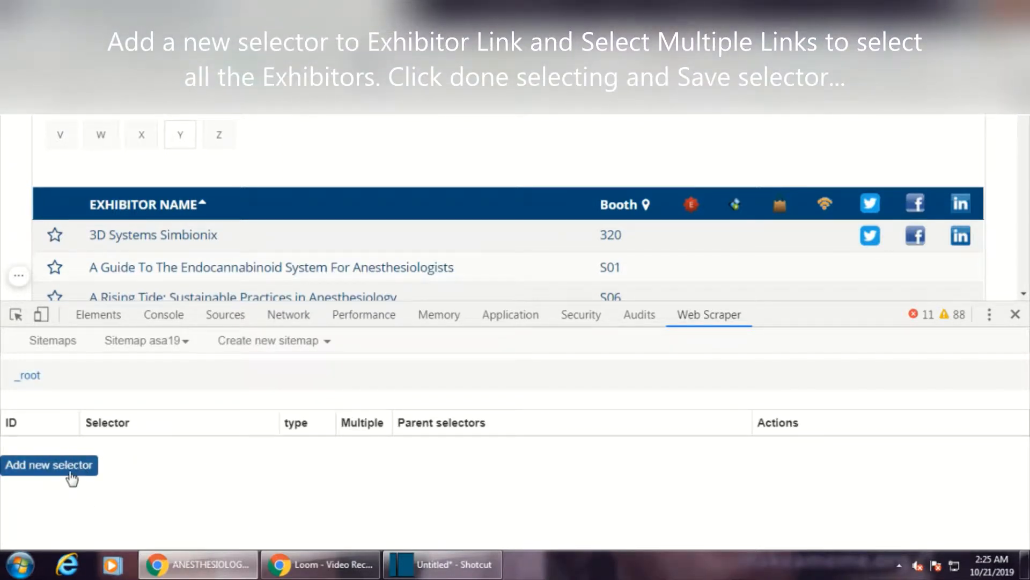
# Step: Add a new selector at the root of the asa19 sitemap and enter Company Name as its Id
pyautogui.click(71, 476)
pyautogui.scroll(-5, 206, 450)
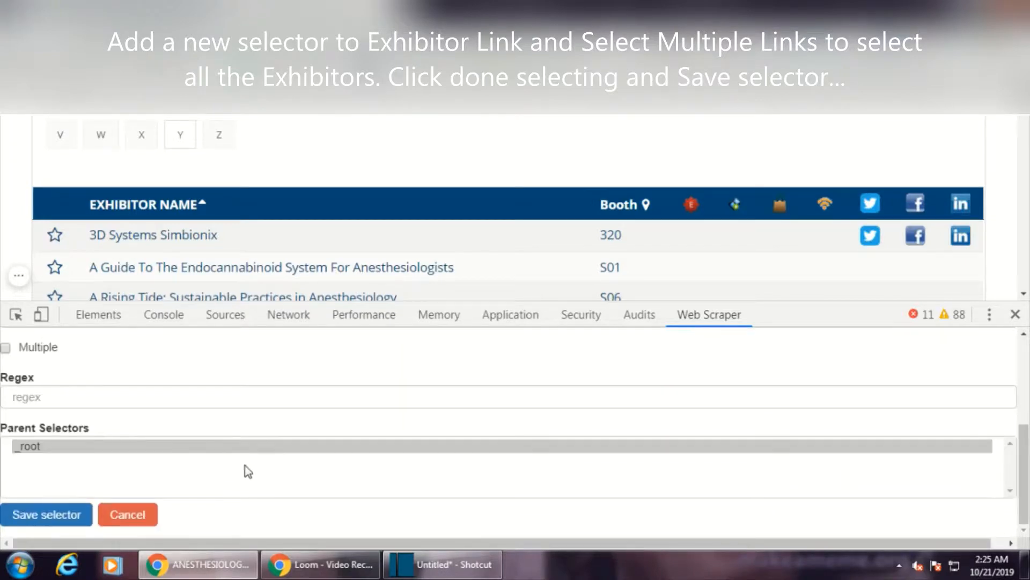
pyautogui.scroll(3, 286, 484)
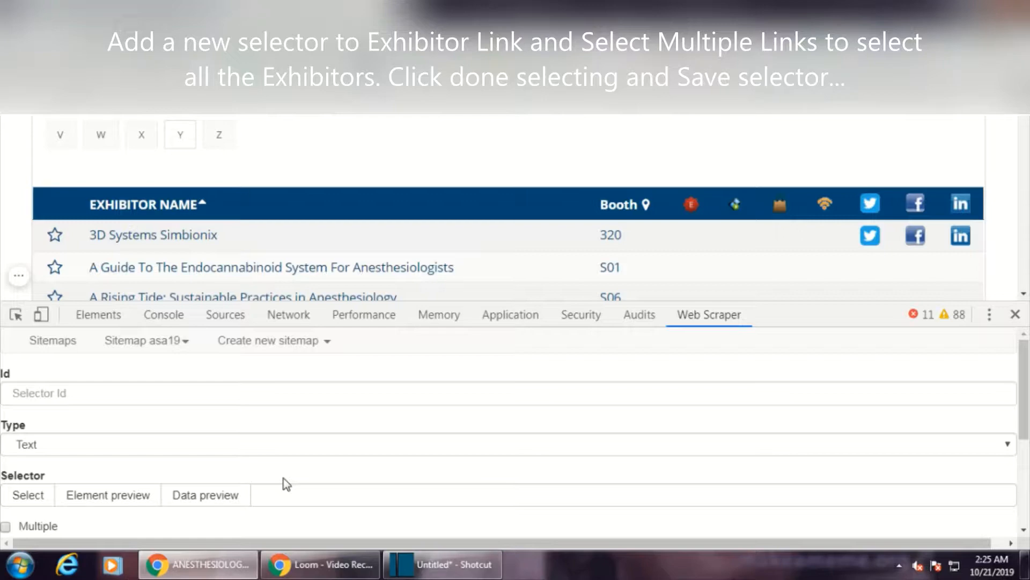
pyautogui.click(81, 397)
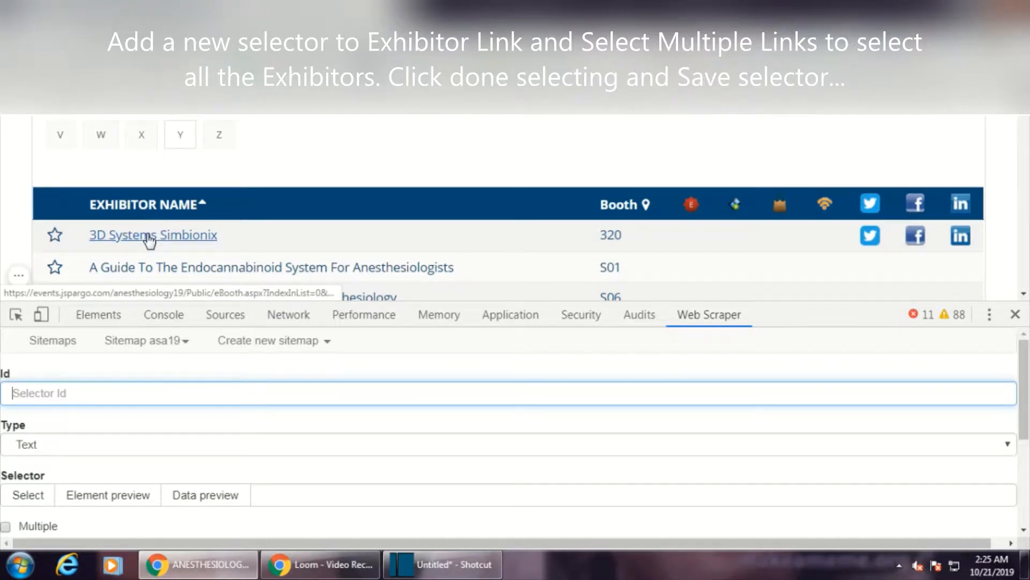
pyautogui.write('com')
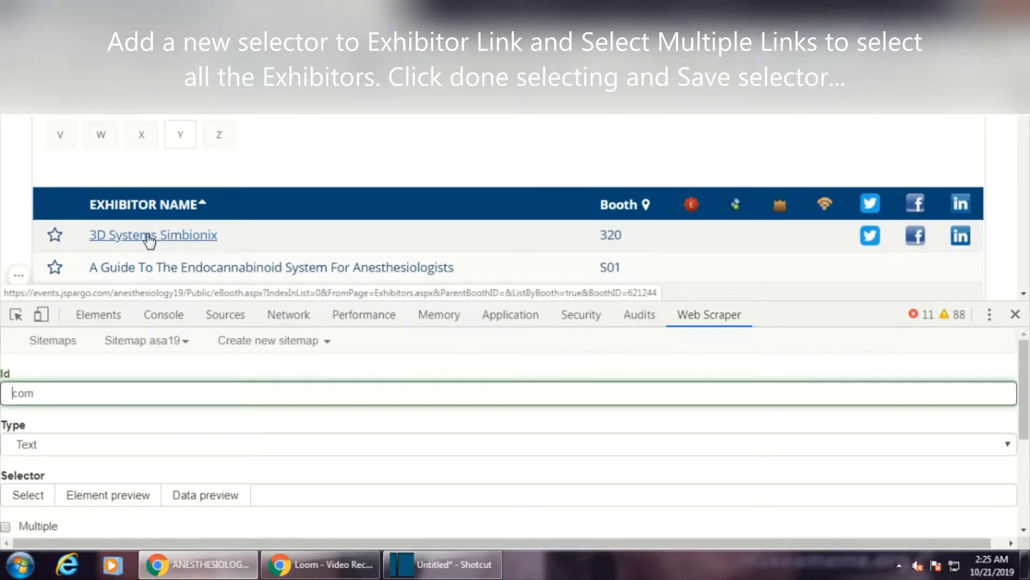
pyautogui.press('Delete')
pyautogui.write('Company Name')
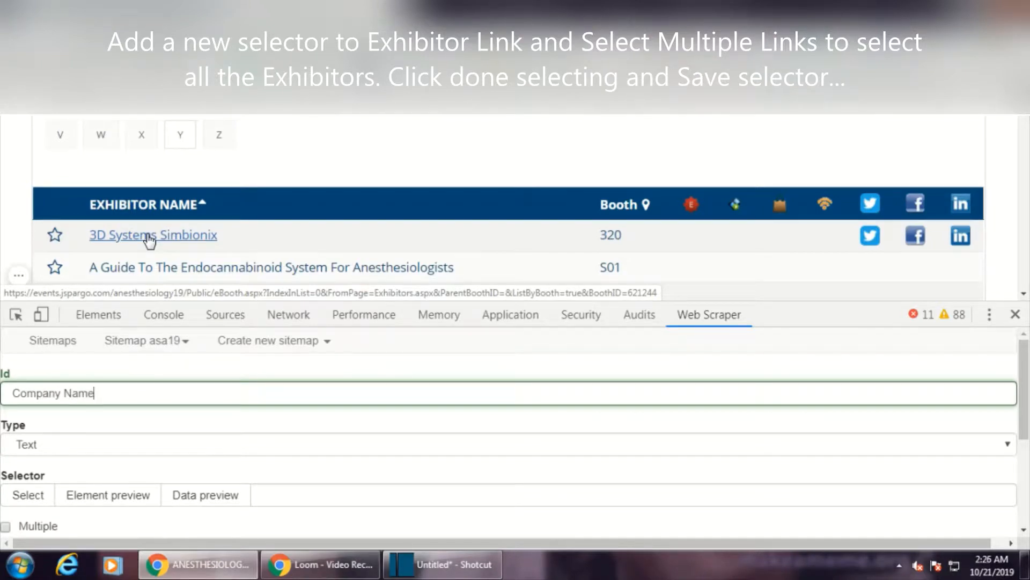
# Step: Set the new selector's type to Link and allow it to match multiple elements
pyautogui.scroll(-3, 150, 231)
pyautogui.scroll(2, 163, 157)
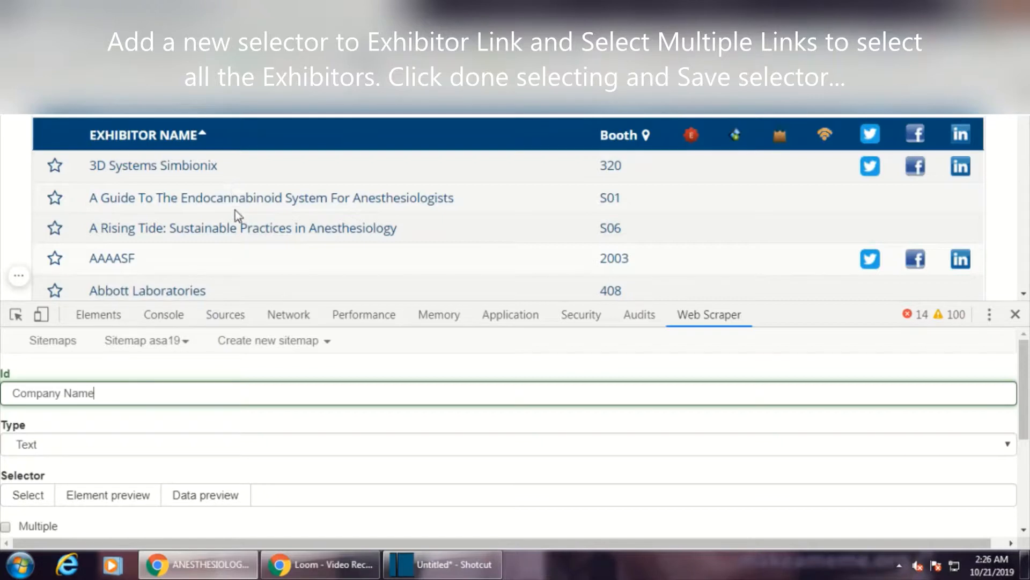
pyautogui.hotkey('ctrl', '-')
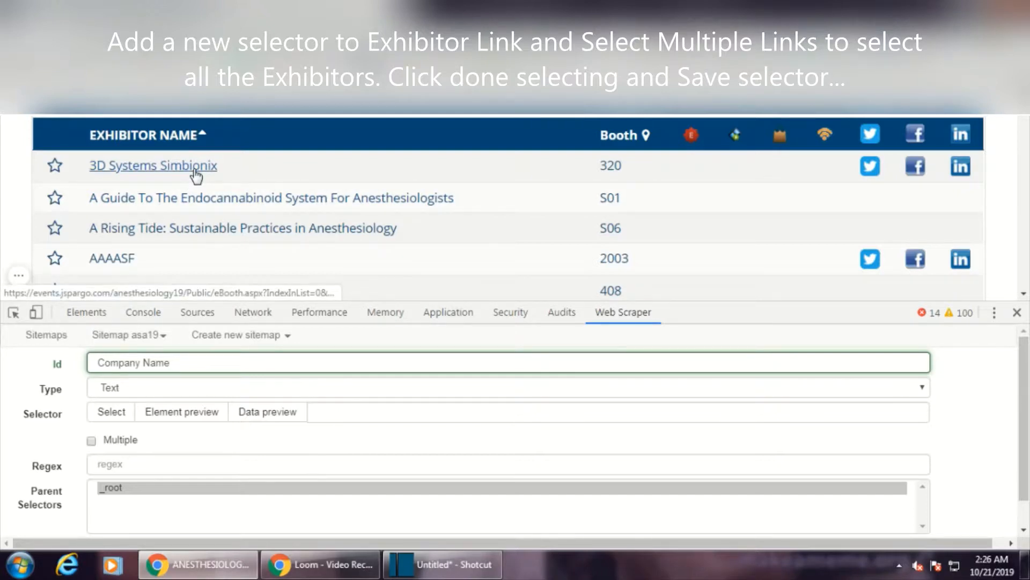
pyautogui.click(131, 390)
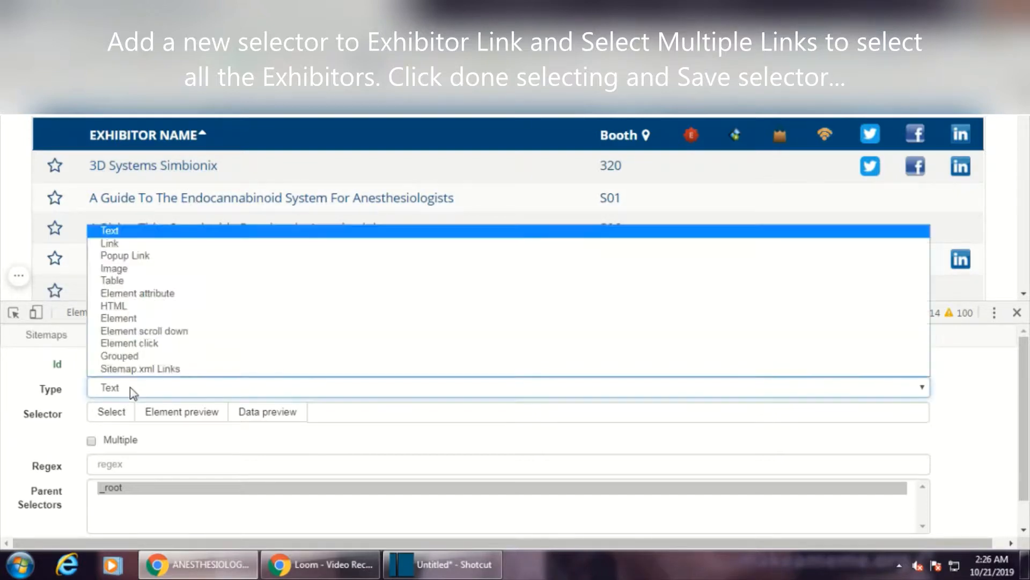
pyautogui.click(129, 243)
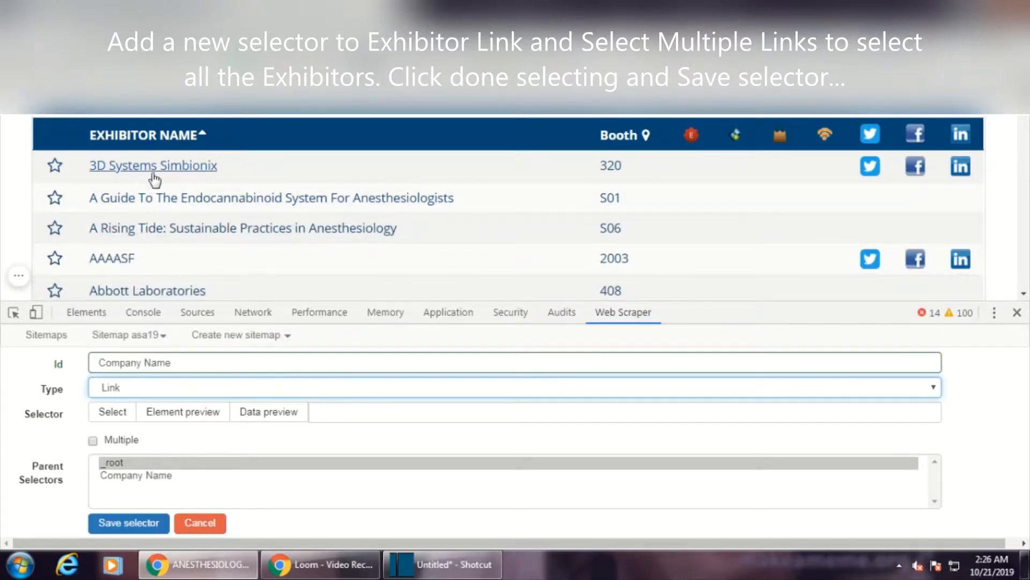
pyautogui.scroll(-2, 154, 180)
pyautogui.scroll(3, 157, 201)
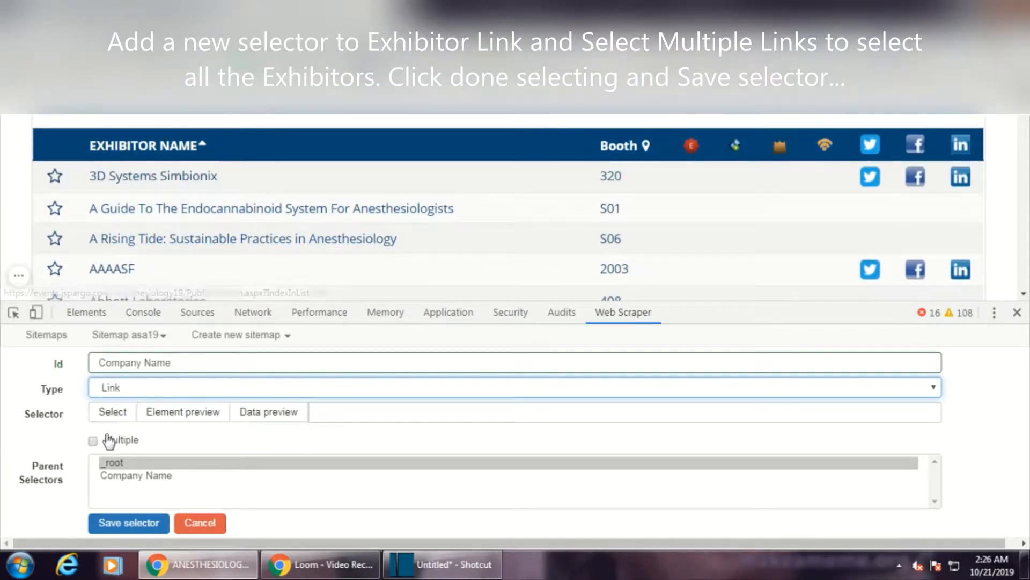
pyautogui.click(94, 440)
# Step: Pick the first two exhibitor name links so the selector covers all exhibitors, enable key events, and finish the selection
pyautogui.click(118, 416)
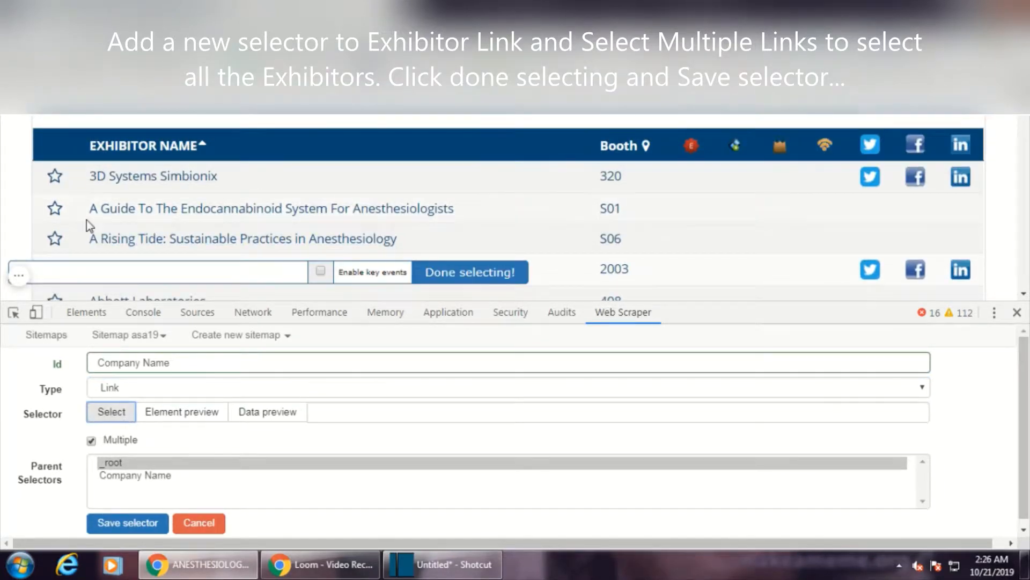
pyautogui.click(109, 185)
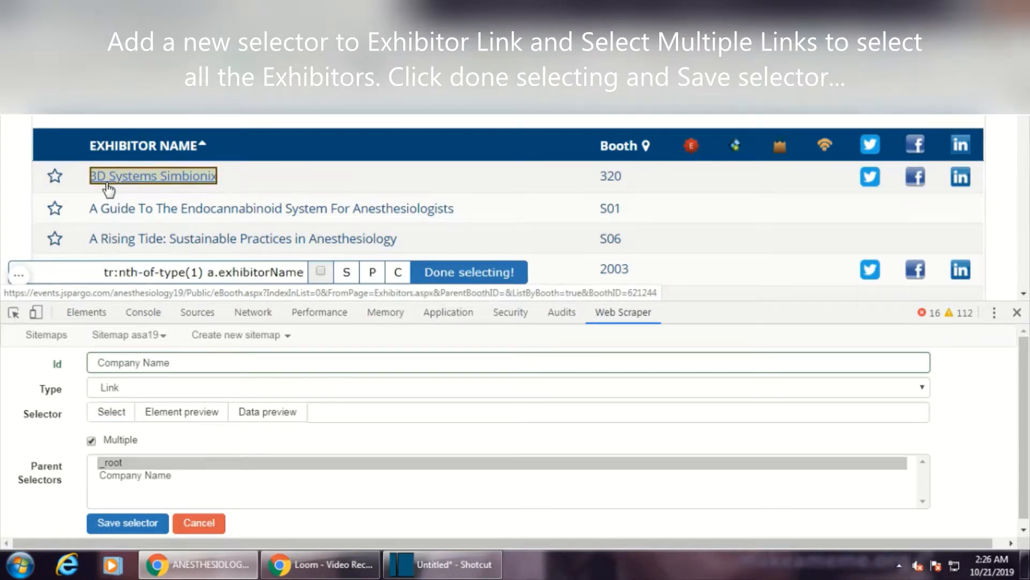
pyautogui.click(171, 214)
pyautogui.scroll(-2, 228, 207)
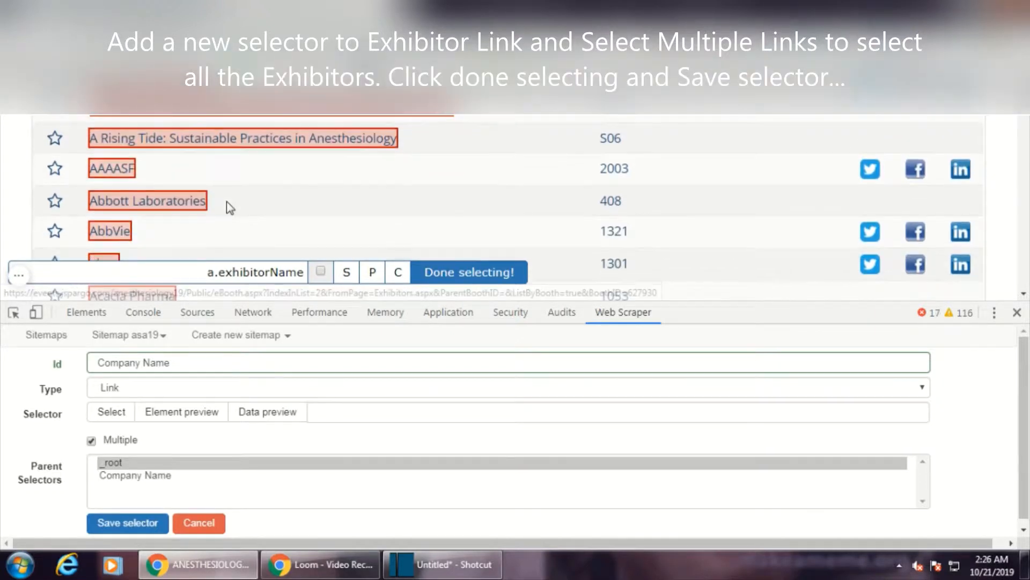
pyautogui.scroll(-8, 226, 202)
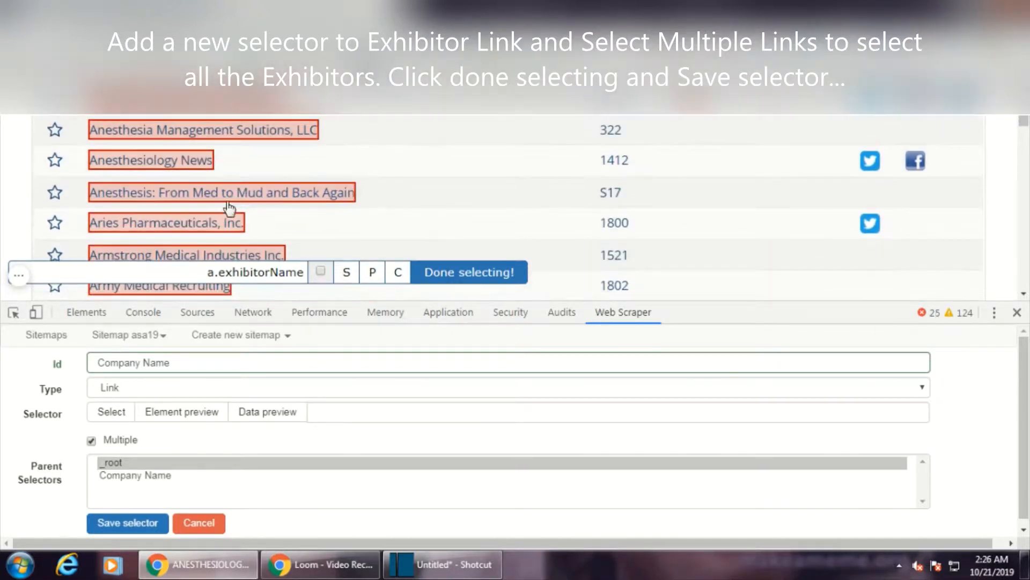
pyautogui.scroll(10, 228, 204)
pyautogui.scroll(-3, 229, 204)
pyautogui.scroll(1, 228, 204)
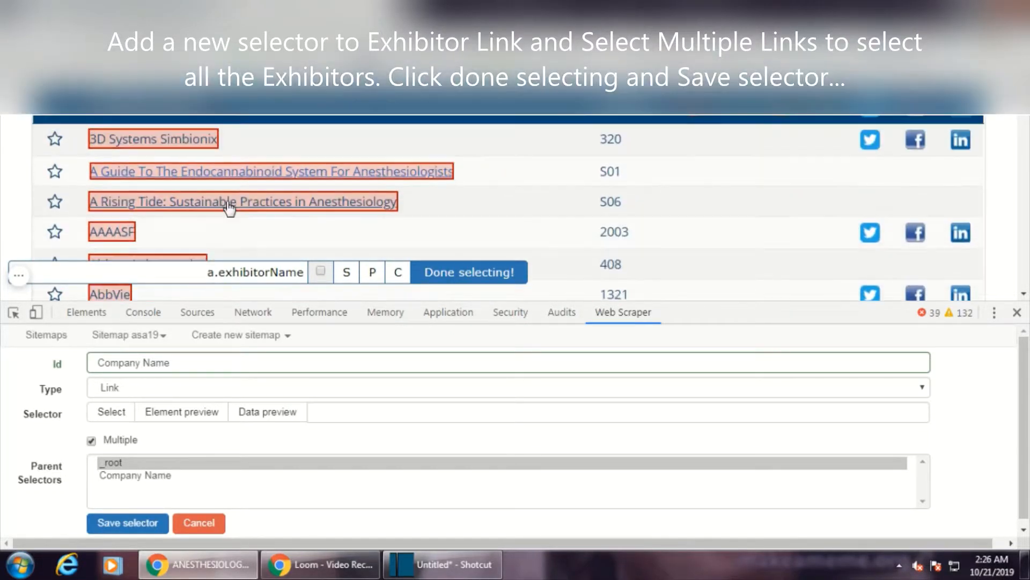
pyautogui.click(322, 271)
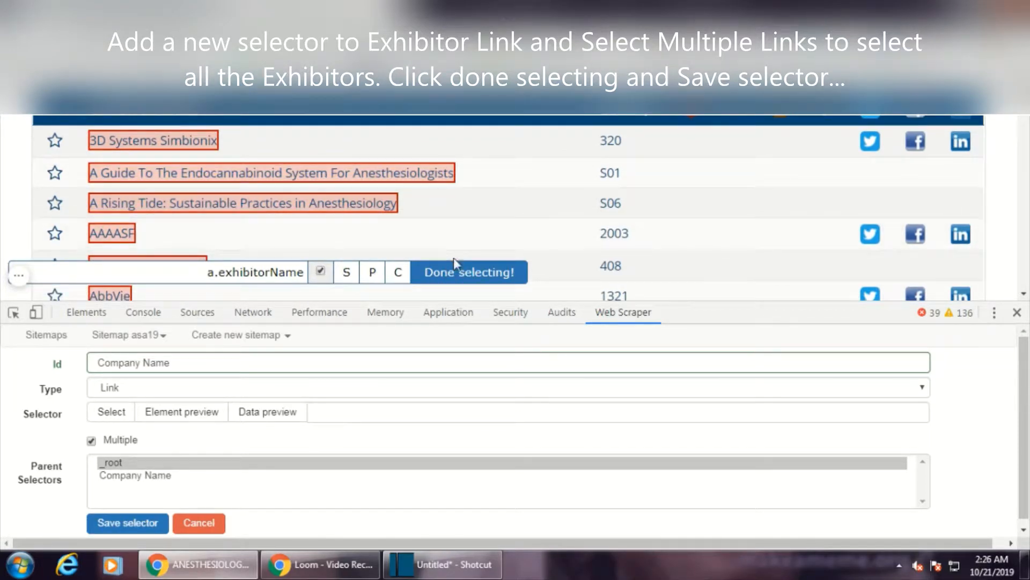
pyautogui.click(464, 274)
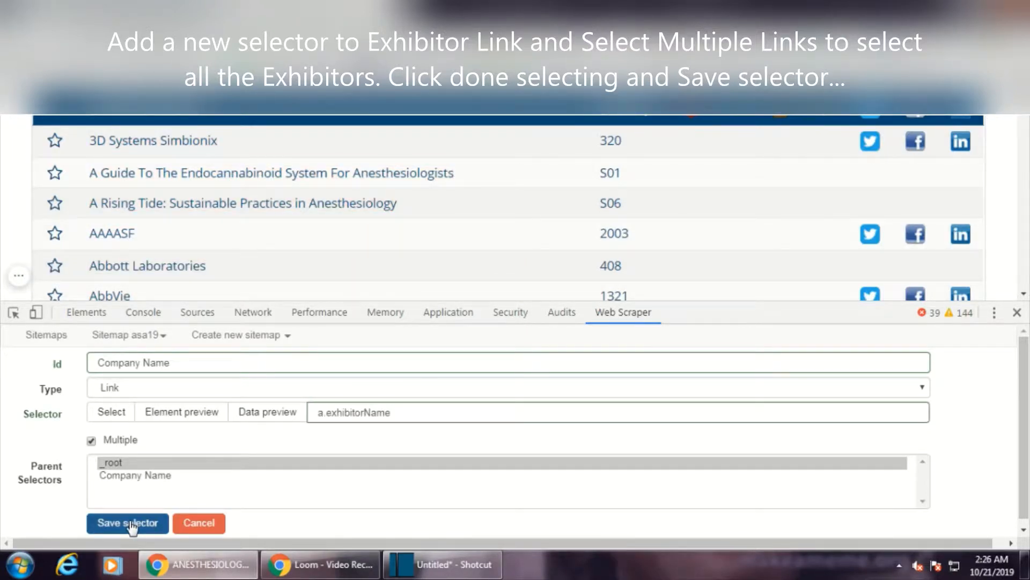
# Step: Change the selector's Id to Exhibitor Name and save the selector
pyautogui.moveTo(188, 363); pyautogui.dragTo(86, 365)
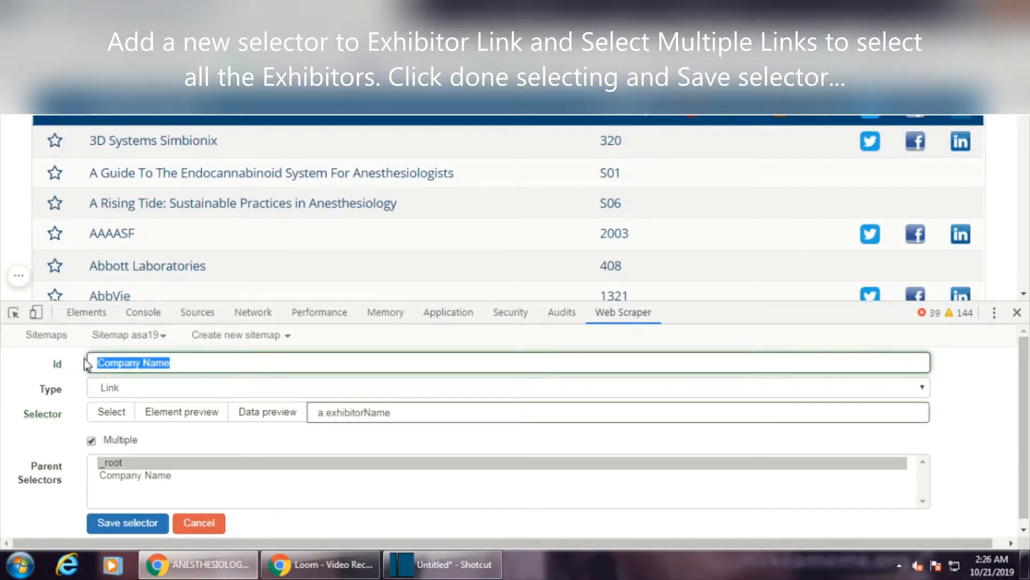
pyautogui.write('hi')
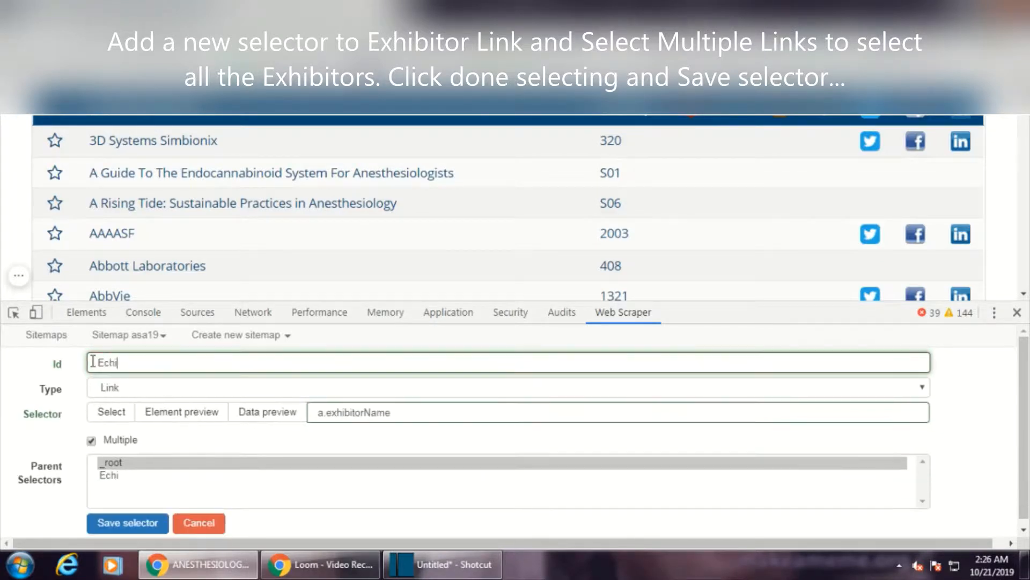
pyautogui.press('BackSpace')
pyautogui.press('BackSpace')
pyautogui.write('x')
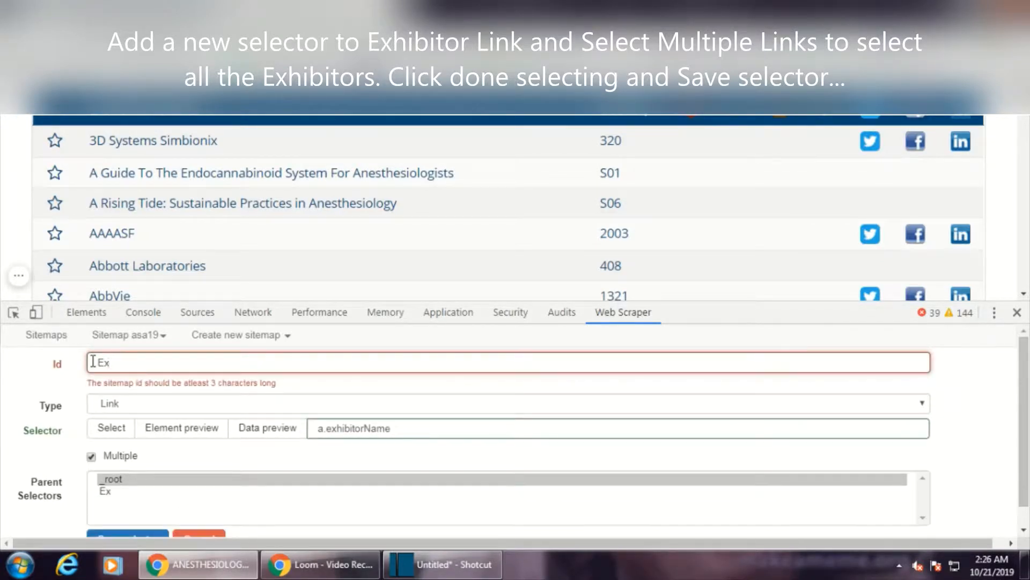
pyautogui.write('hibit')
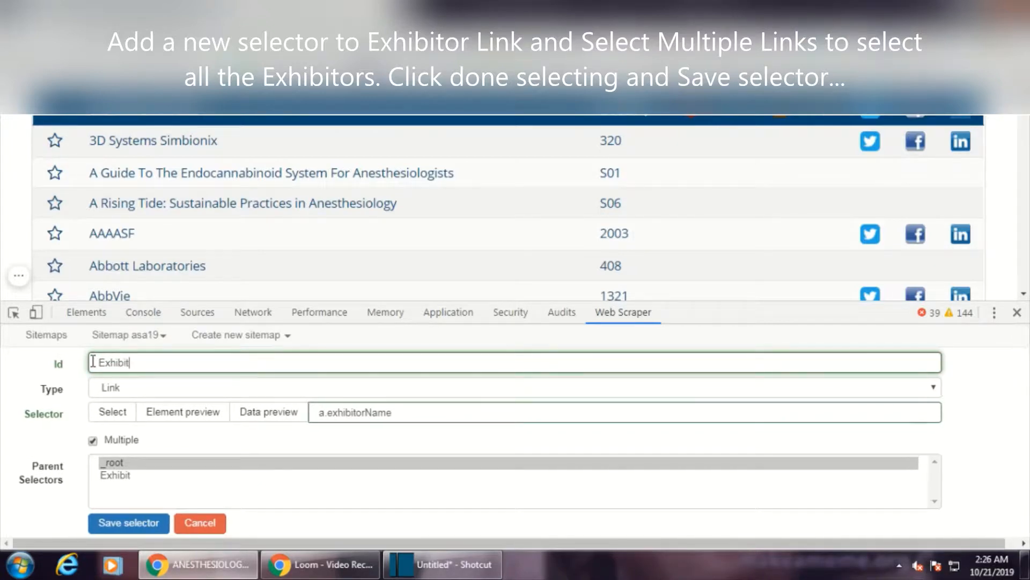
pyautogui.write('orName')
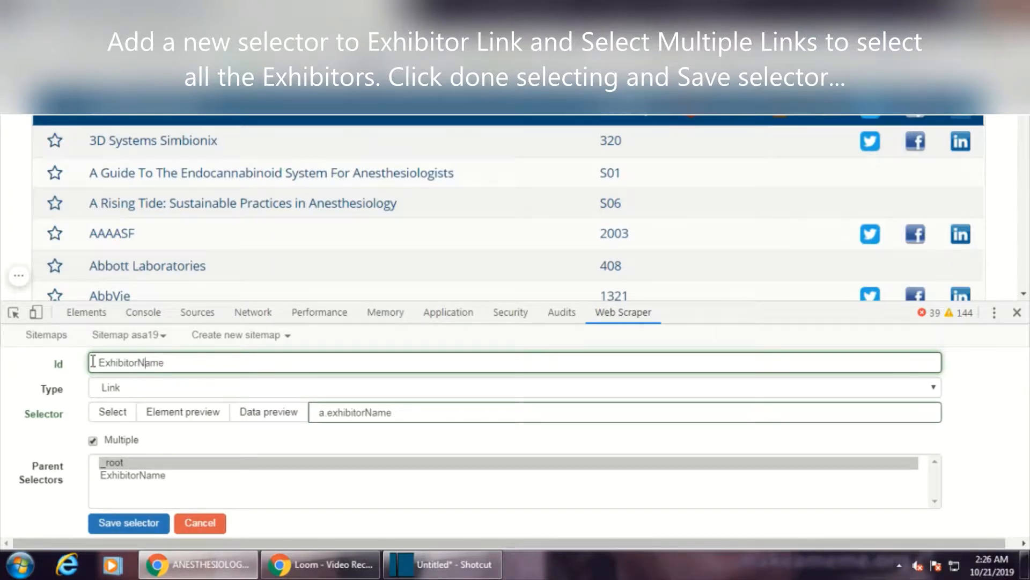
pyautogui.press('Left')
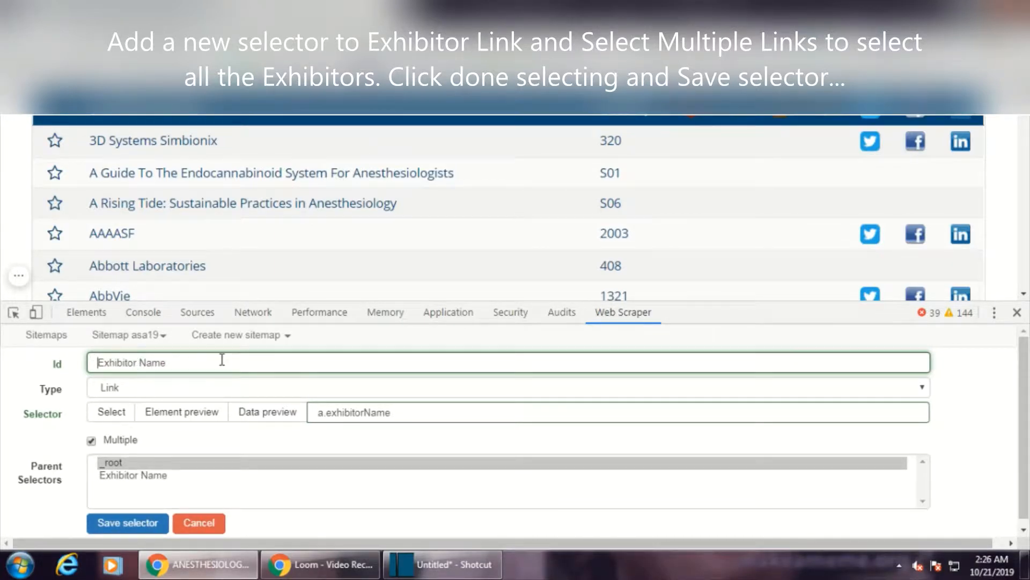
pyautogui.click(134, 523)
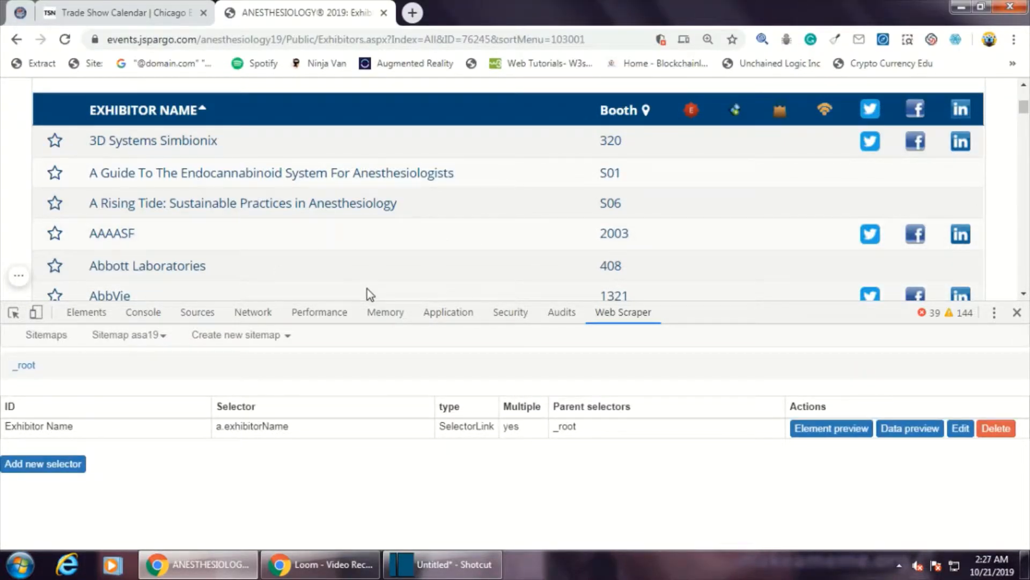
# Step: Enter the Exhibitor Name selector's level, open the 3D Systems Simbionix exhibitor page and highlight the company name heading
pyautogui.click(69, 434)
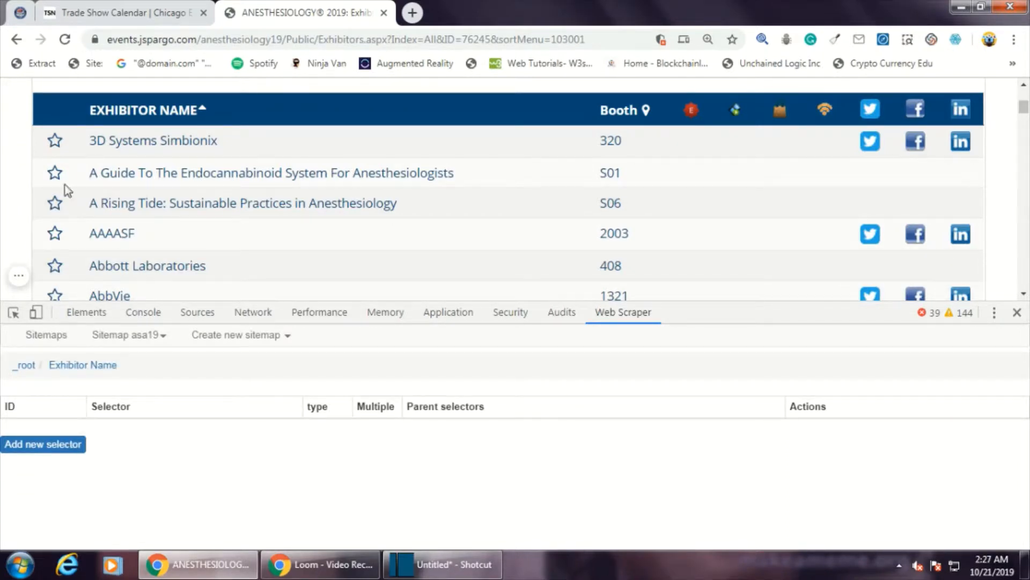
pyautogui.click(146, 153)
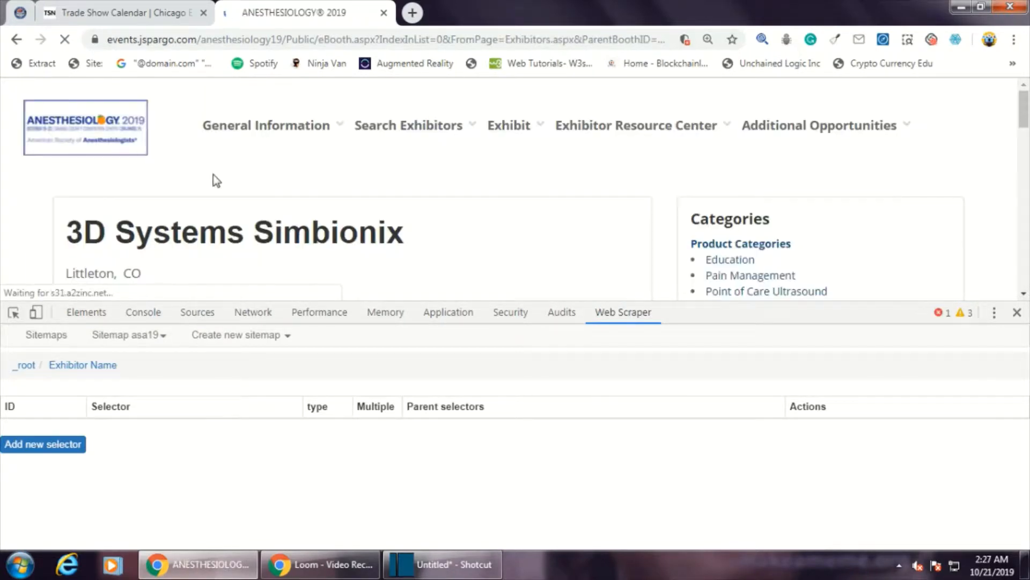
pyautogui.scroll(-4, 229, 179)
pyautogui.scroll(6, 313, 205)
pyautogui.tripleClick(176, 233)
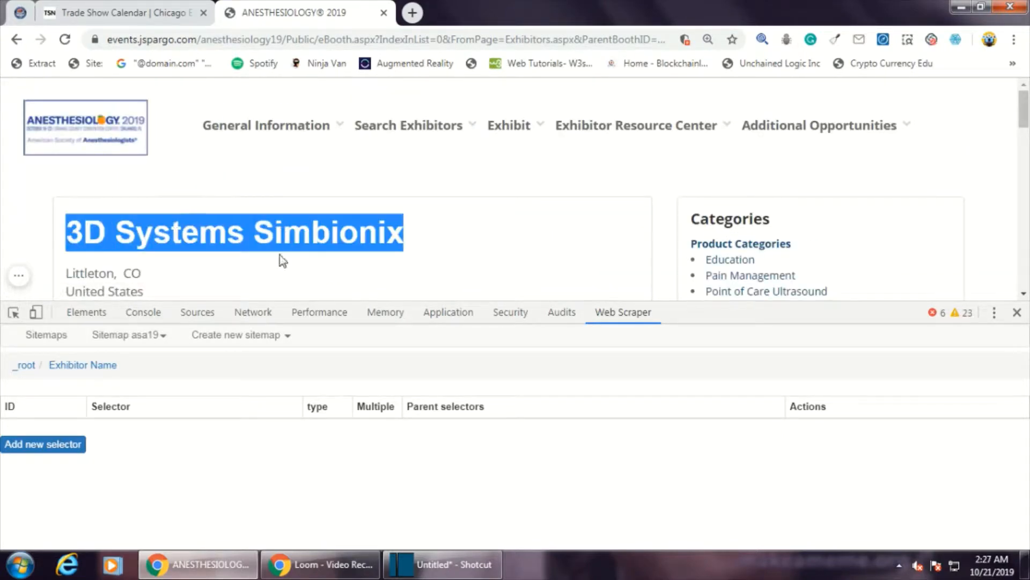
# Step: Add a new selector under Exhibitor Name and set its Id to Company Name
pyautogui.click(54, 448)
pyautogui.click(203, 364)
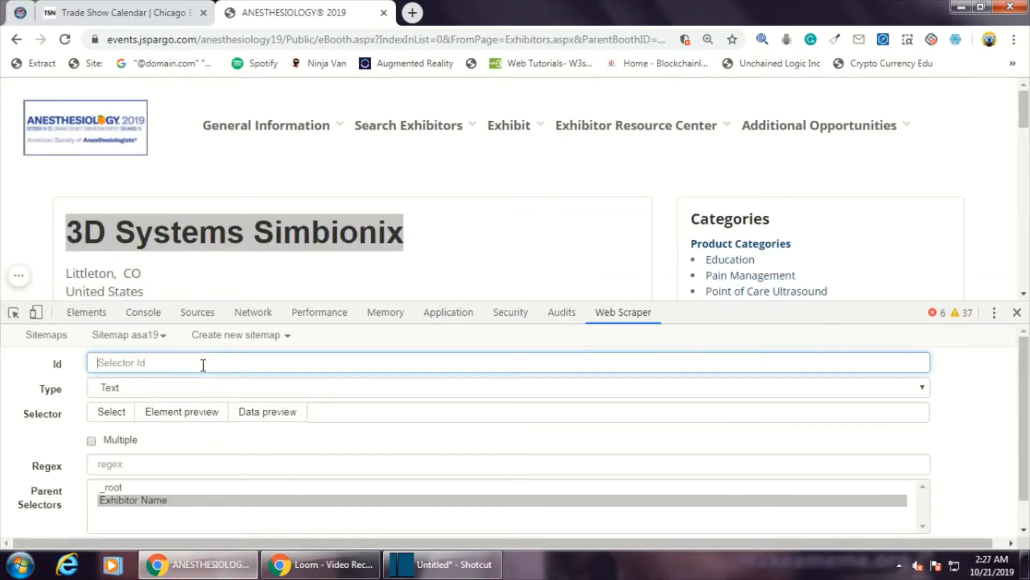
pyautogui.write('Company Name')
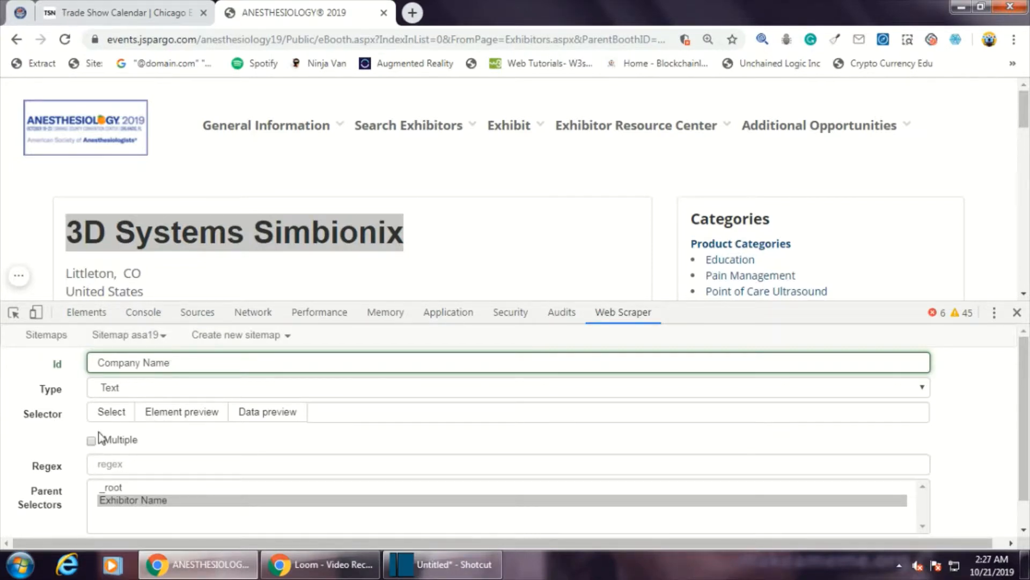
# Step: Pick the 3D Systems Simbionix heading as the Company Name selector's element, finish the selection and save the selector
pyautogui.click(113, 411)
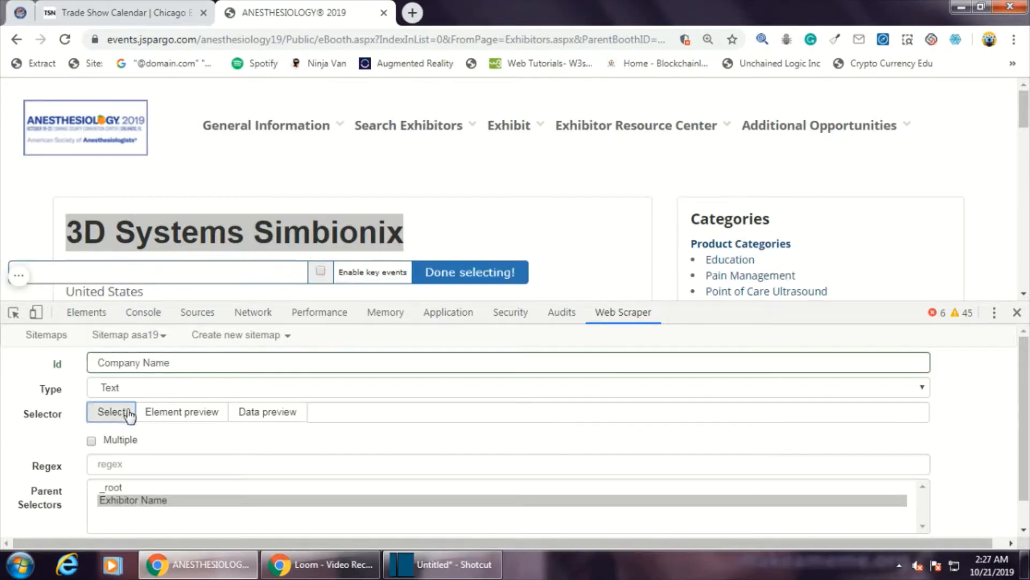
pyautogui.click(212, 235)
pyautogui.scroll(-3, 376, 258)
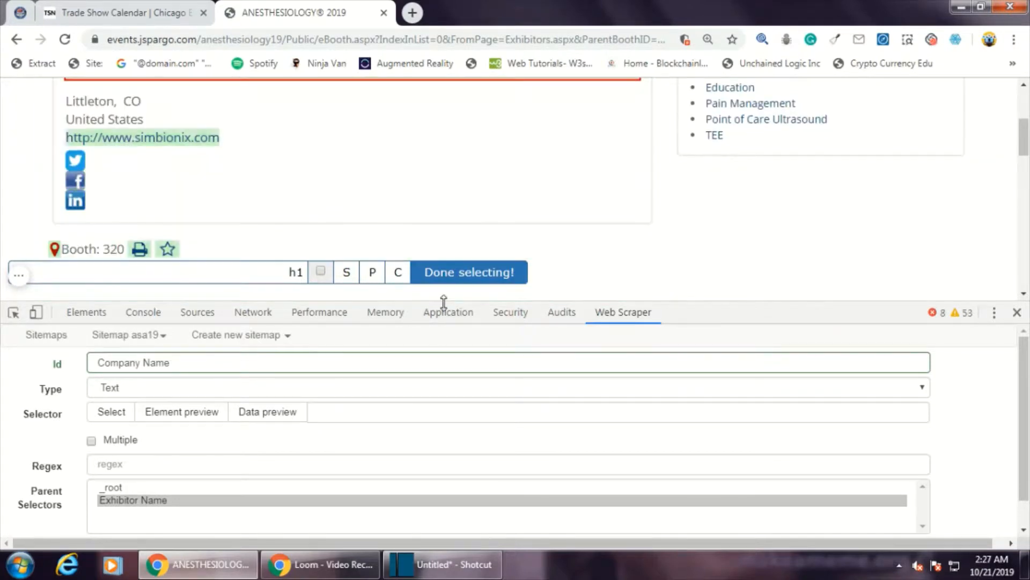
pyautogui.moveTo(444, 302); pyautogui.dragTo(443, 394)
pyautogui.scroll(3, 322, 214)
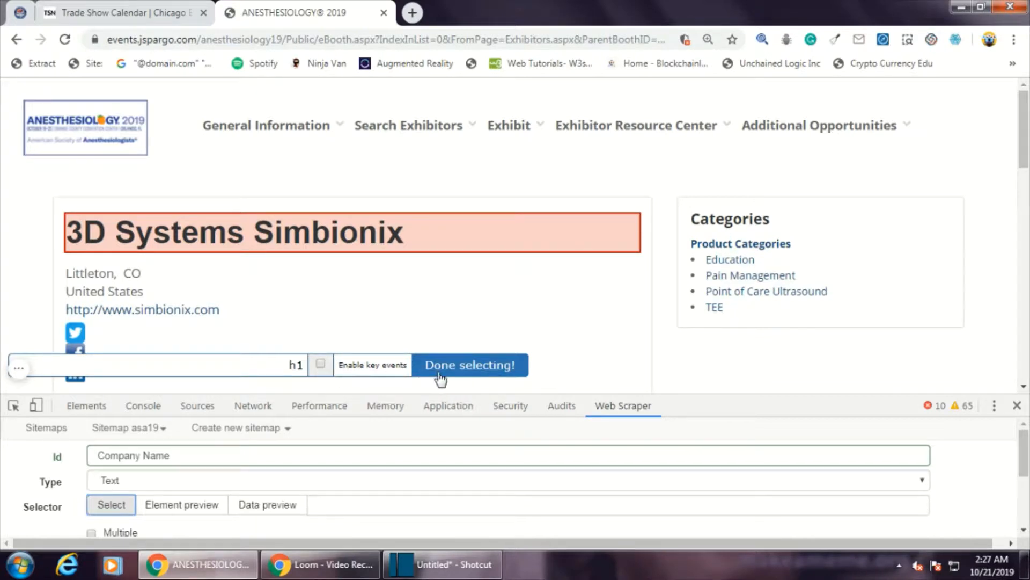
pyautogui.click(470, 365)
pyautogui.scroll(-2, 364, 252)
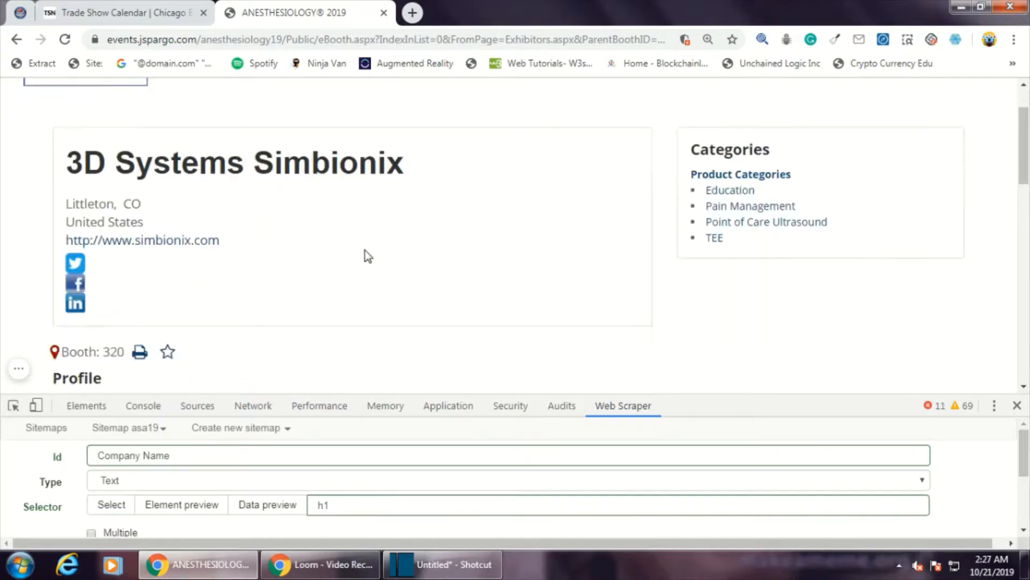
pyautogui.scroll(-2, 420, 329)
pyautogui.scroll(-3, 349, 446)
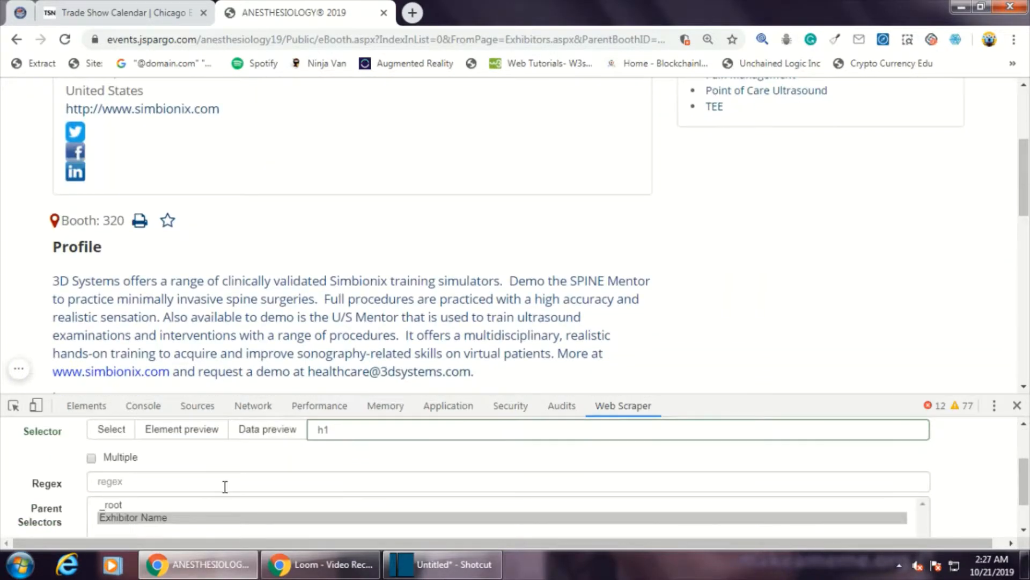
pyautogui.scroll(-2, 304, 472)
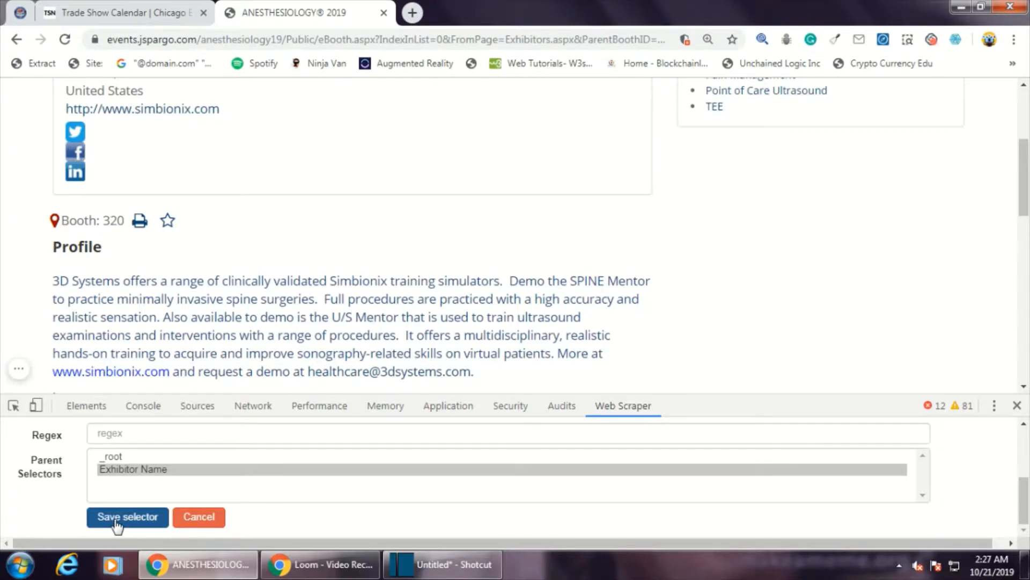
pyautogui.click(117, 518)
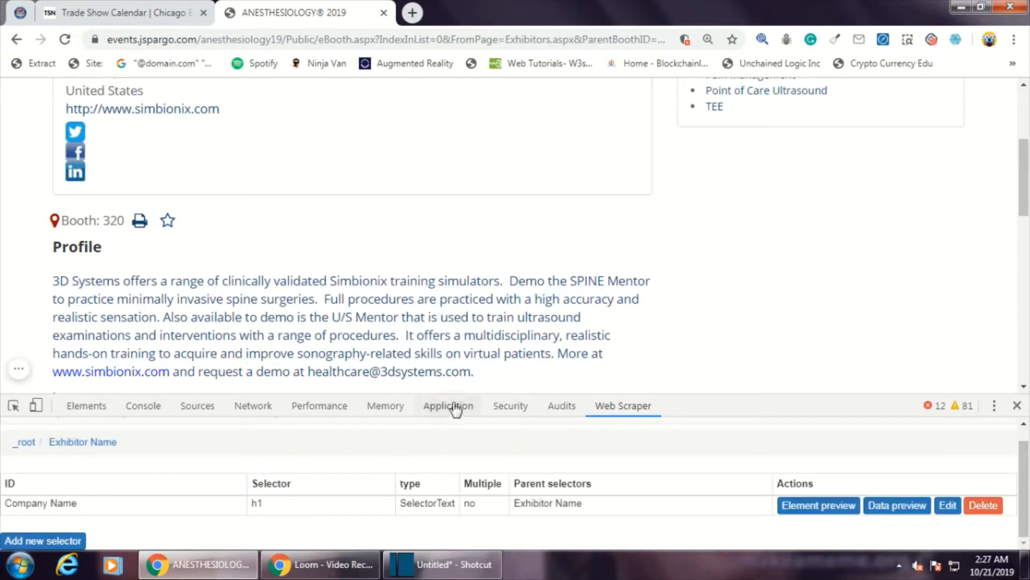
# Step: Add a text selector with the Id City that targets the city in the company's address, and save it
pyautogui.moveTo(458, 393); pyautogui.dragTo(469, 287)
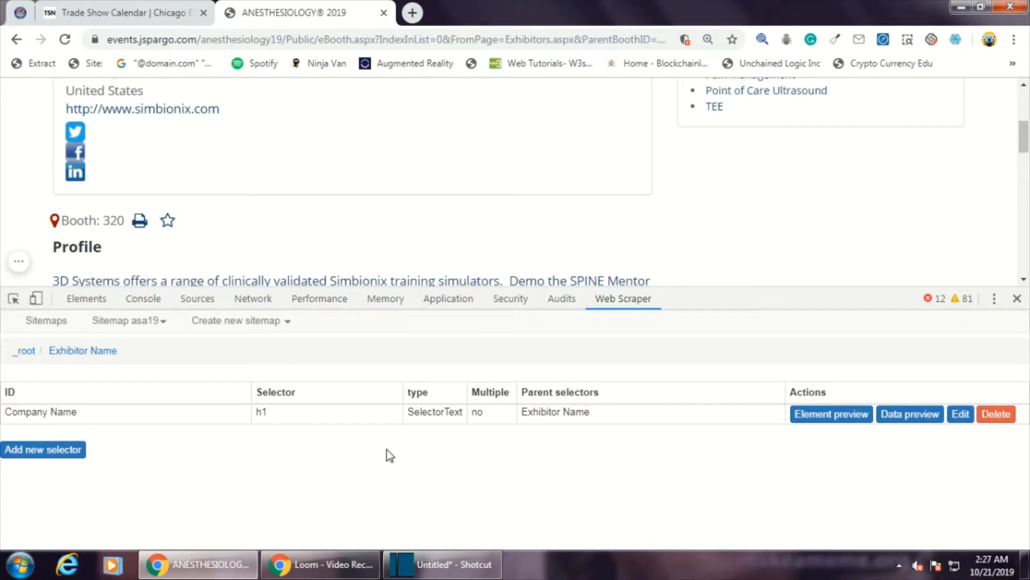
pyautogui.scroll(2, 257, 126)
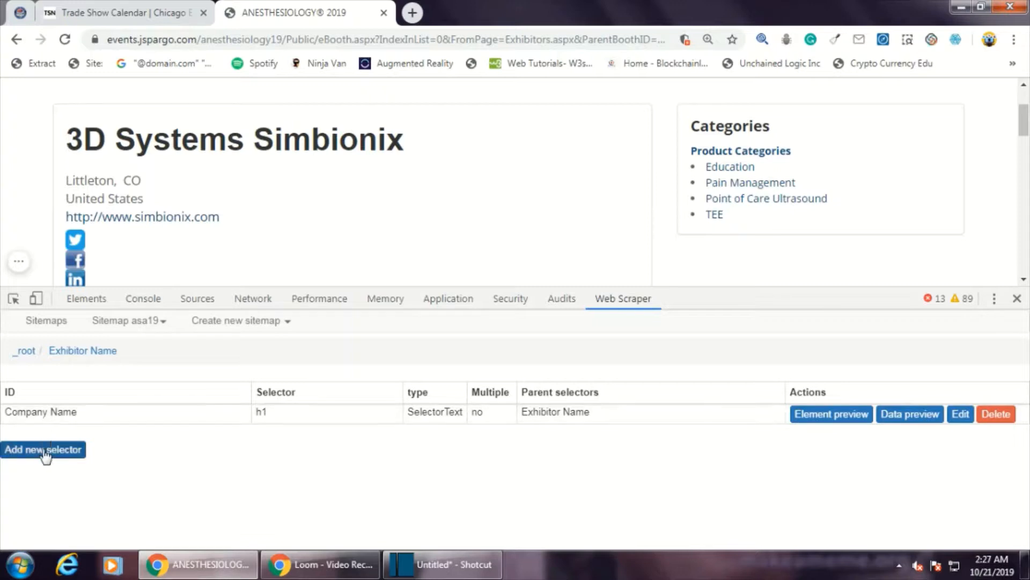
pyautogui.click(46, 451)
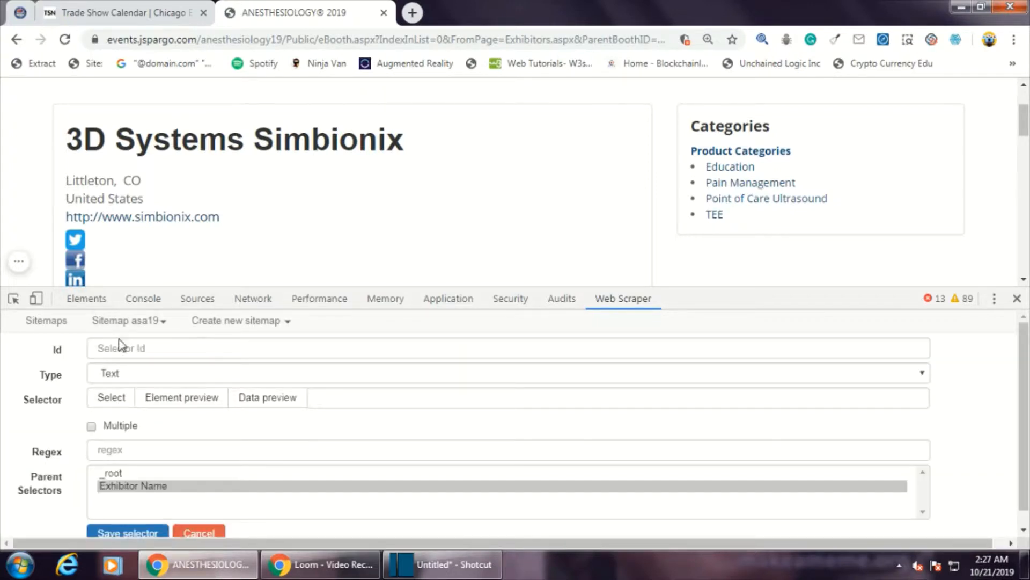
pyautogui.click(148, 348)
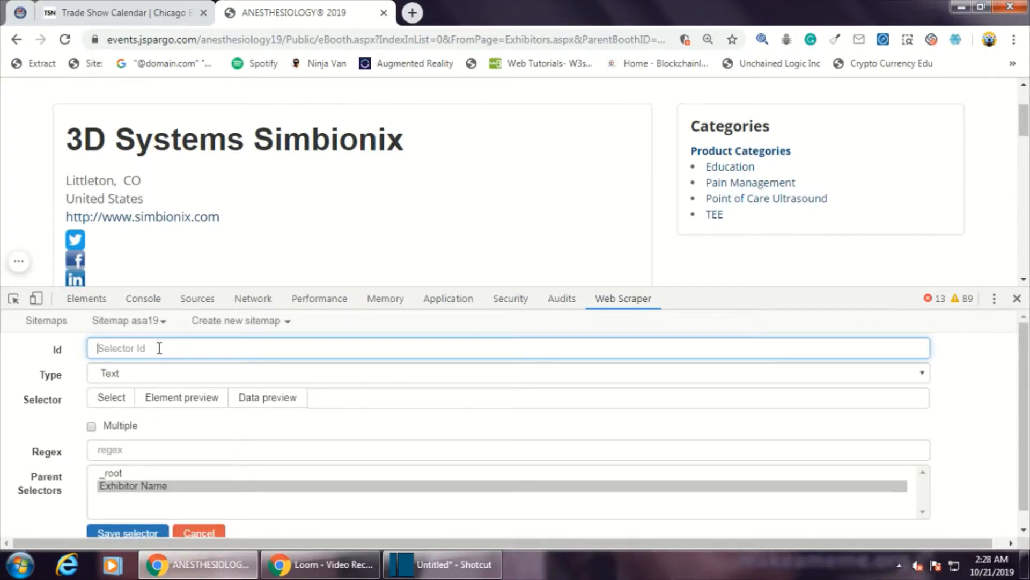
pyautogui.write('City')
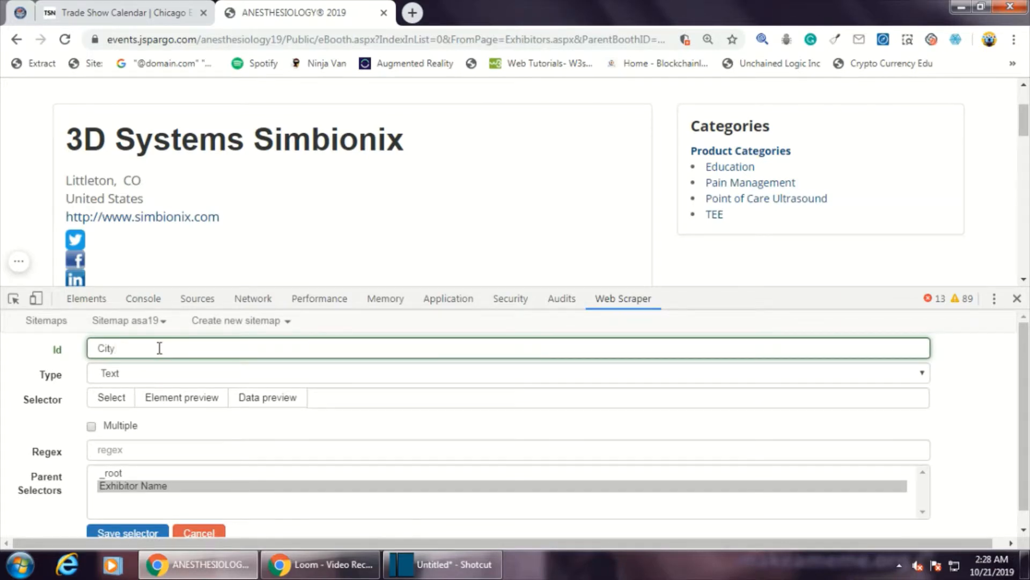
pyautogui.click(114, 400)
pyautogui.click(84, 179)
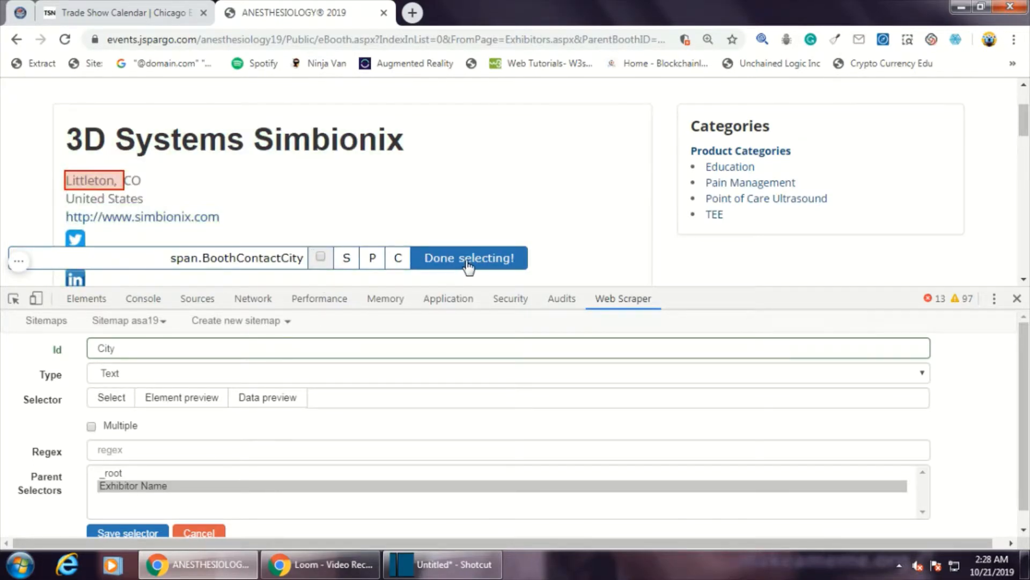
pyautogui.click(468, 265)
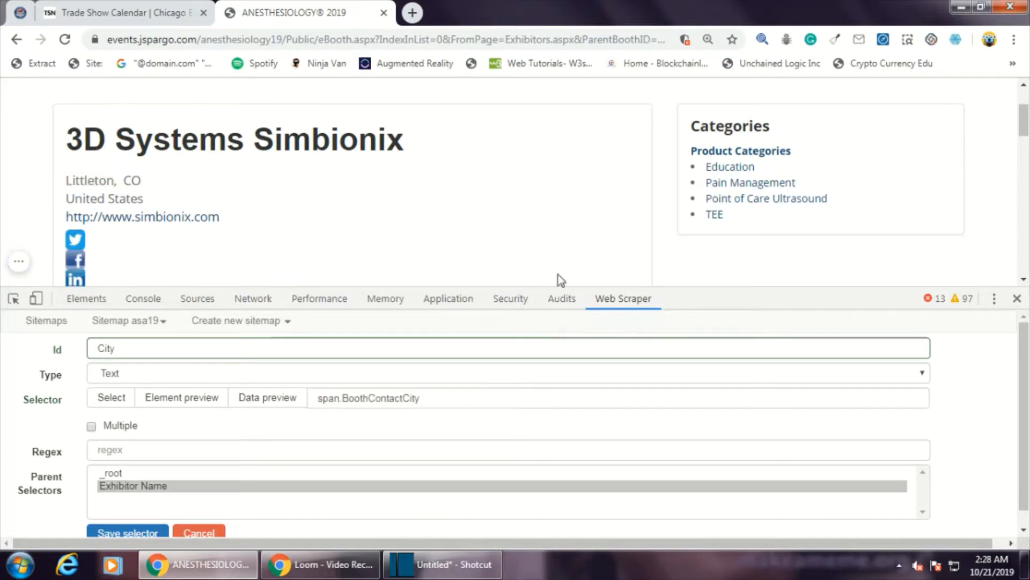
pyautogui.scroll(-1, 204, 473)
pyautogui.click(128, 517)
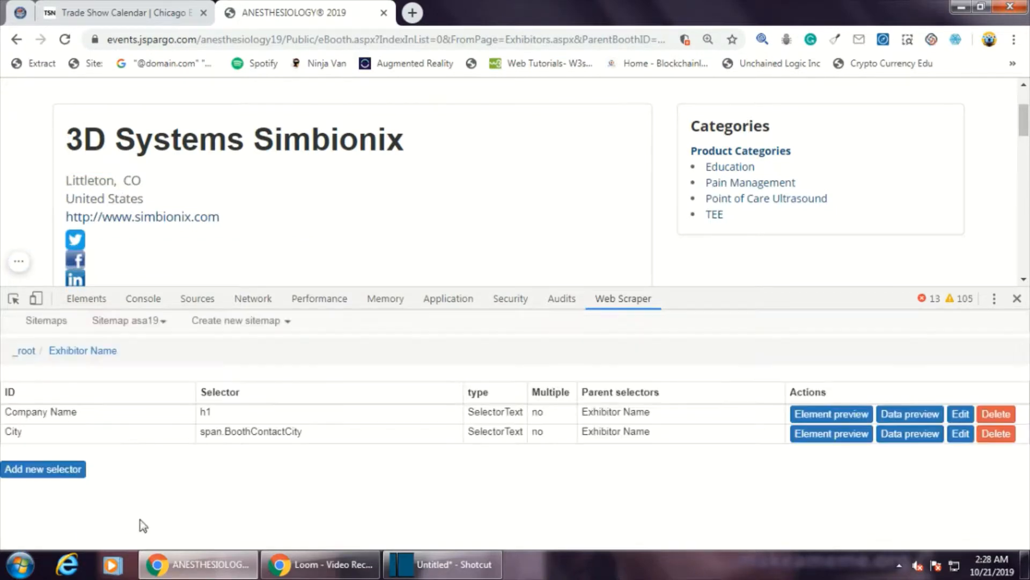
# Step: Add a text selector with the Id State that targets the state abbreviation after the city, and save it
pyautogui.click(75, 470)
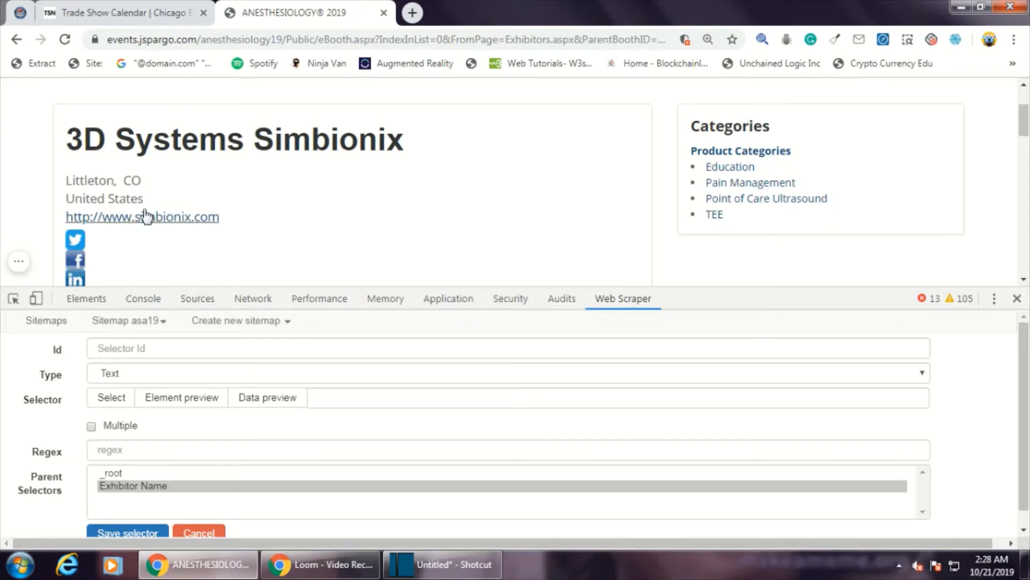
pyautogui.click(134, 348)
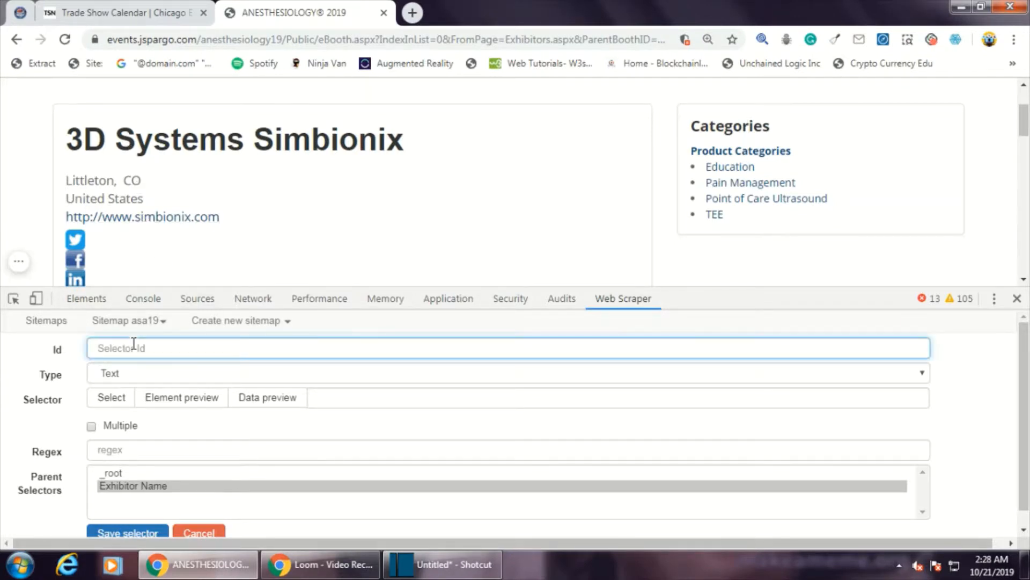
pyautogui.write('State')
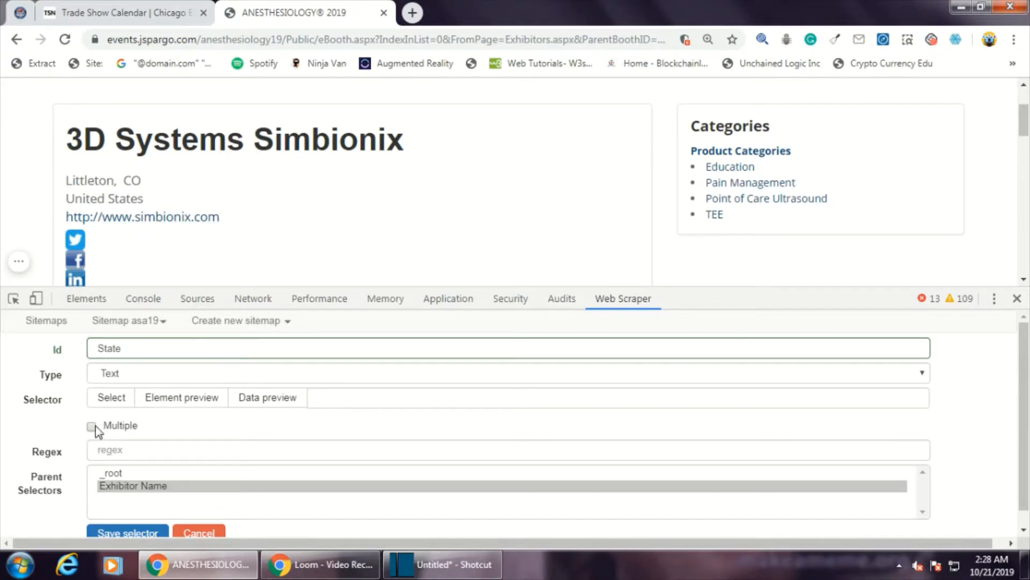
pyautogui.click(110, 397)
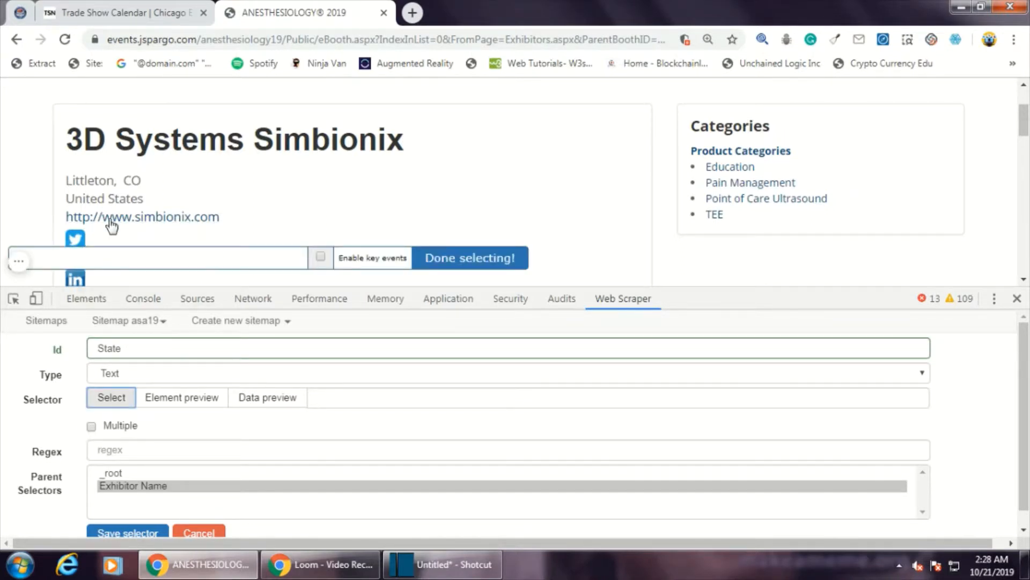
pyautogui.click(130, 179)
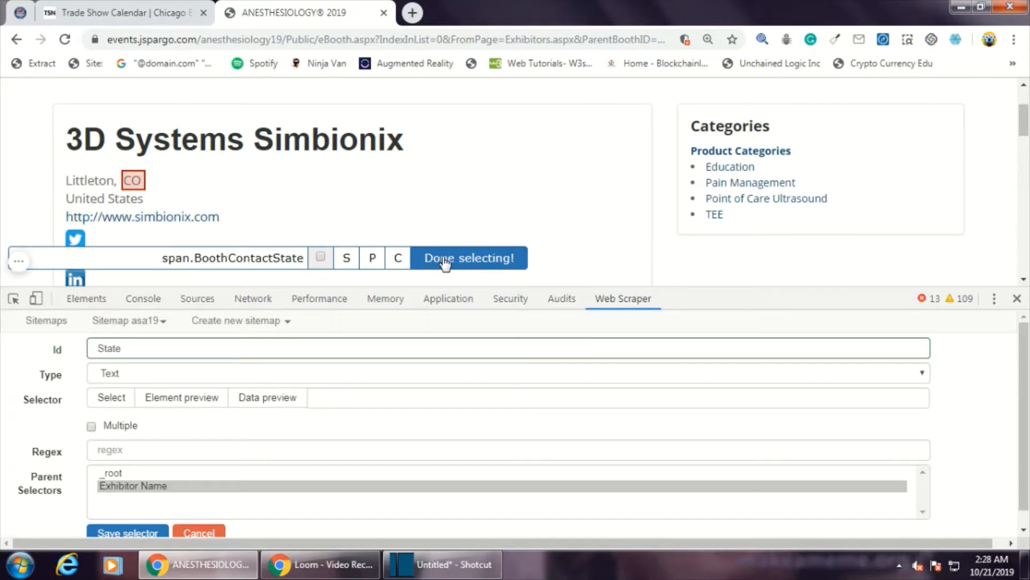
pyautogui.click(443, 258)
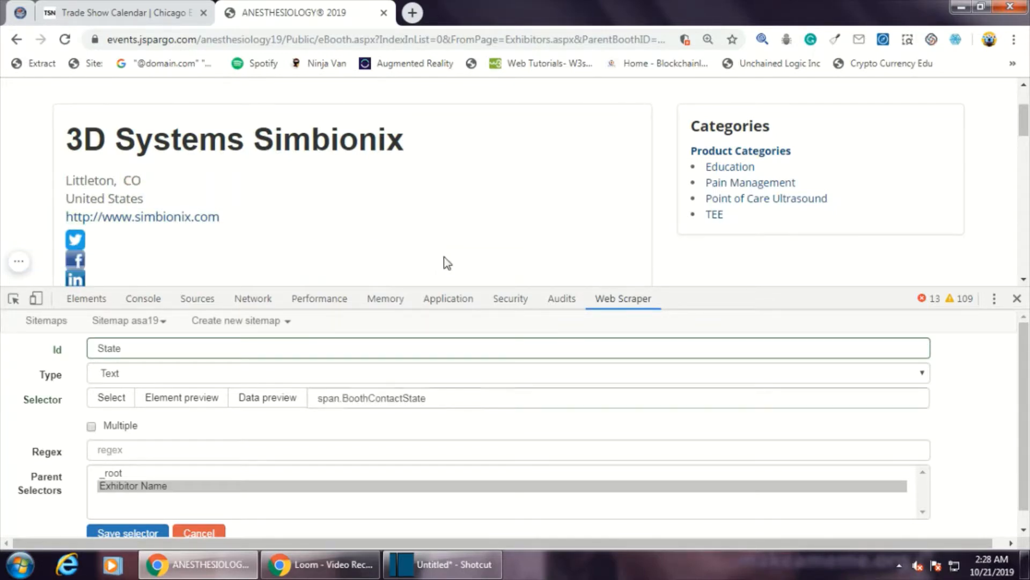
pyautogui.scroll(-2, 374, 223)
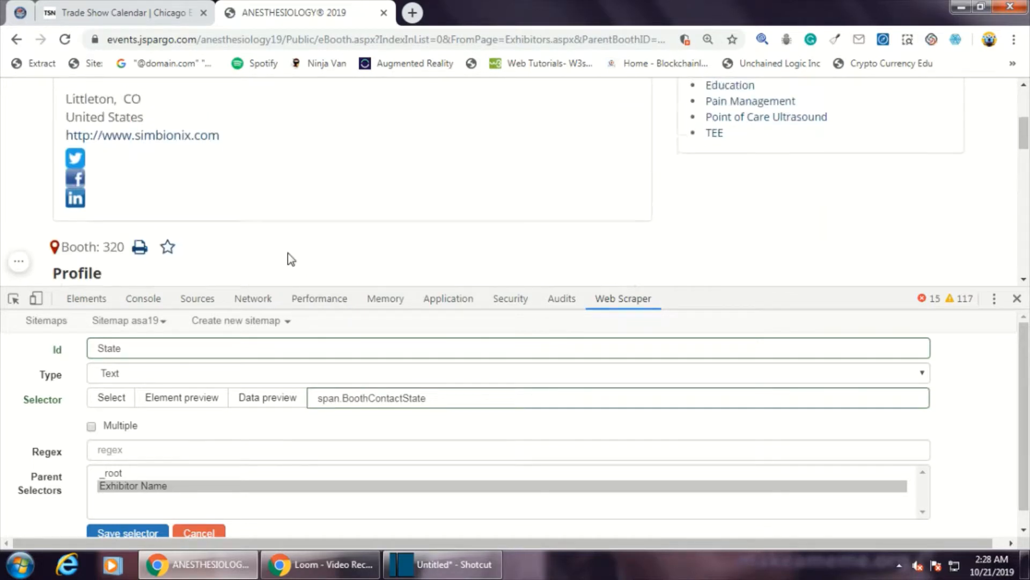
pyautogui.scroll(2, 287, 253)
pyautogui.click(126, 534)
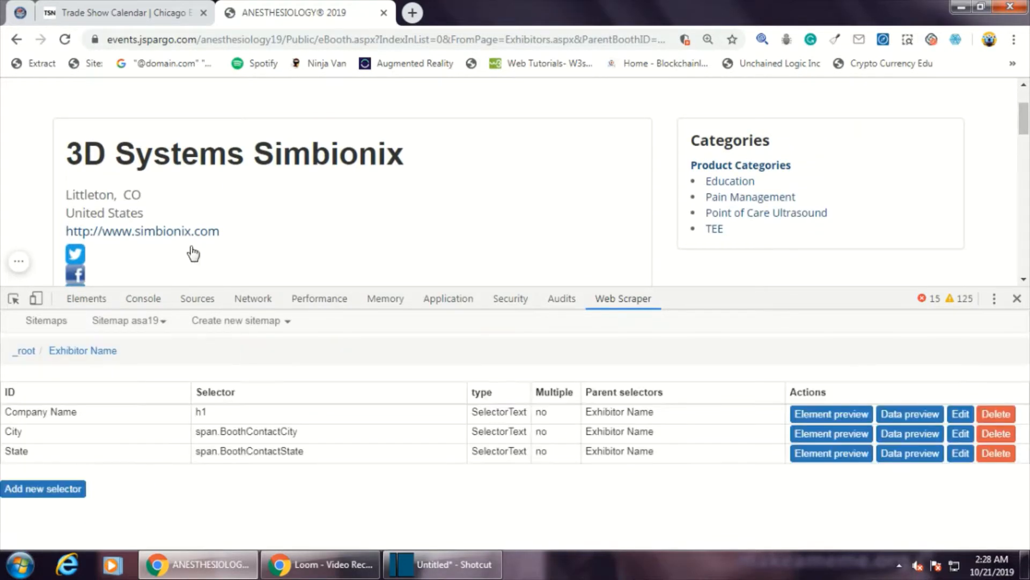
# Step: Add a text selector with the Id Website that targets the company's web address link, and save it
pyautogui.click(35, 490)
pyautogui.click(138, 350)
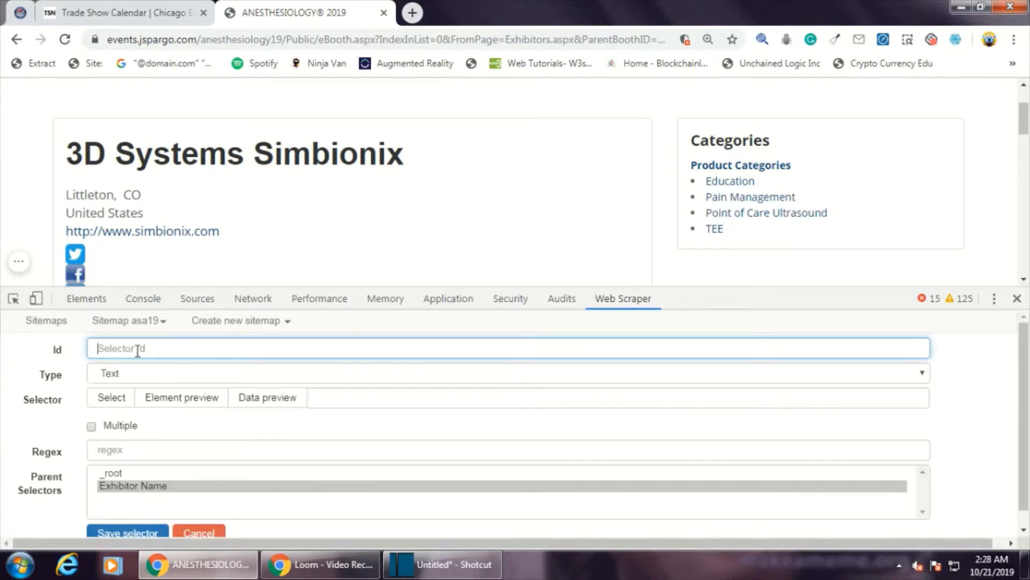
pyautogui.write('Website')
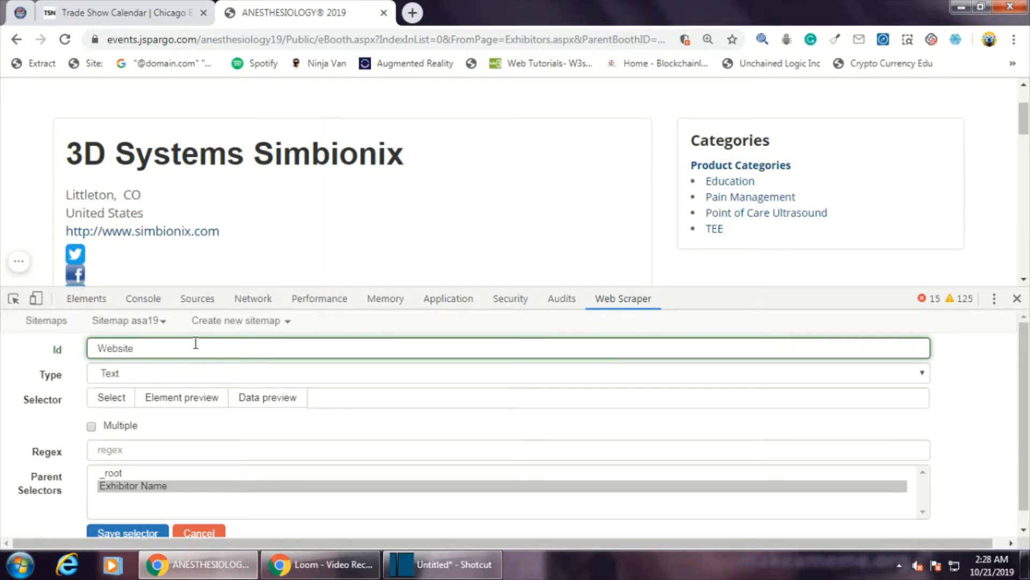
pyautogui.click(119, 401)
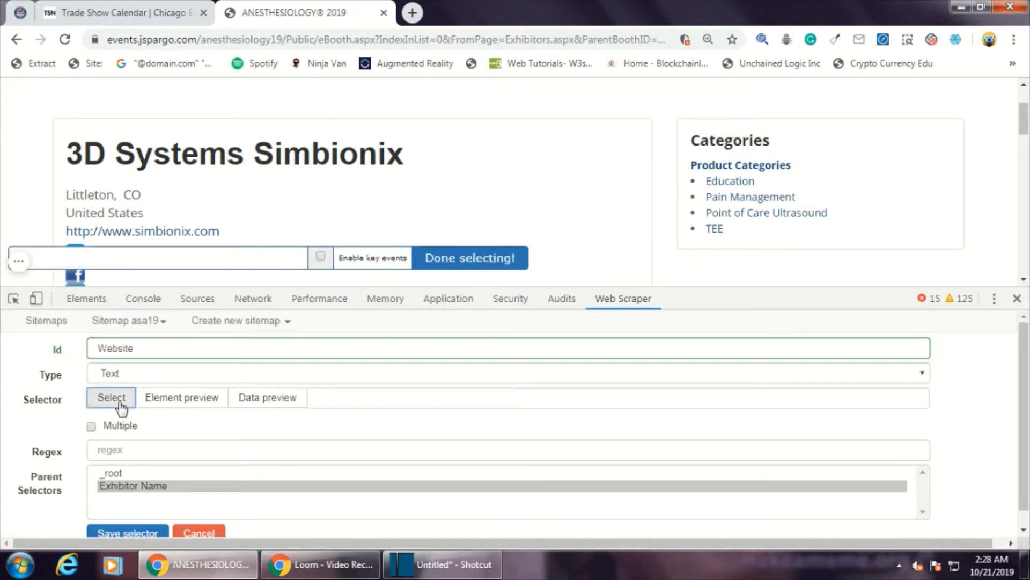
pyautogui.click(173, 234)
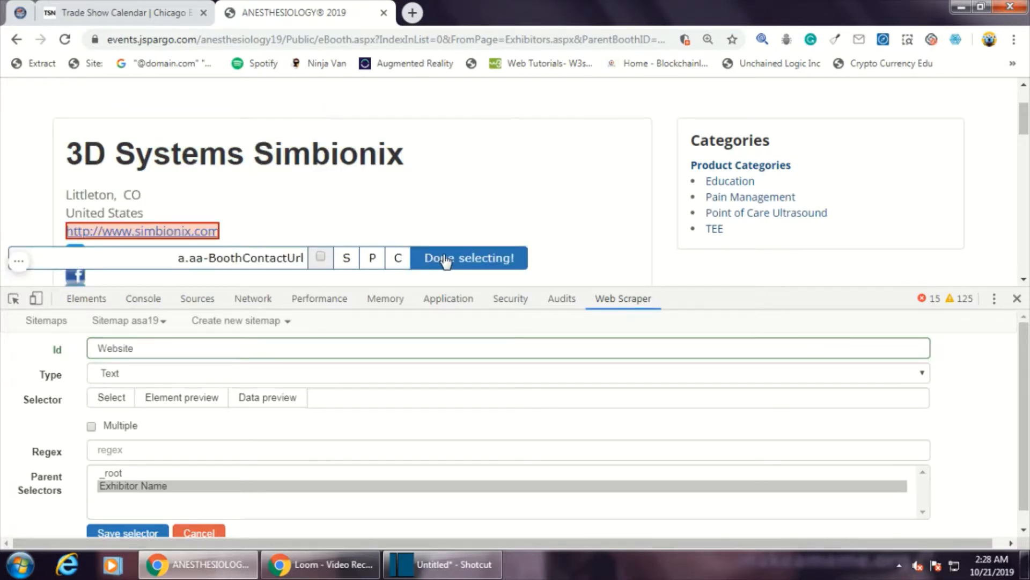
pyautogui.click(445, 260)
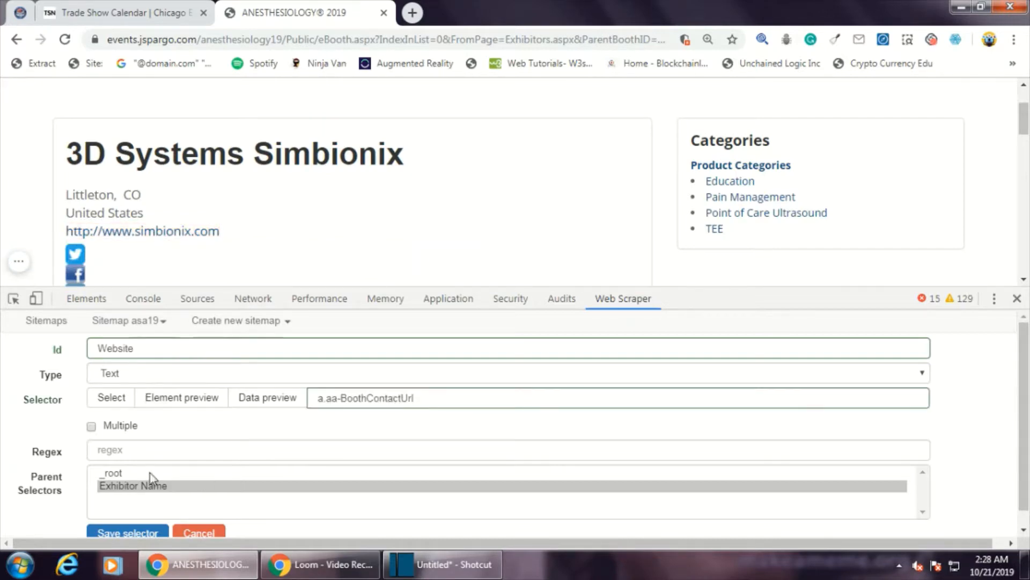
pyautogui.scroll(-1, 187, 496)
pyautogui.click(119, 518)
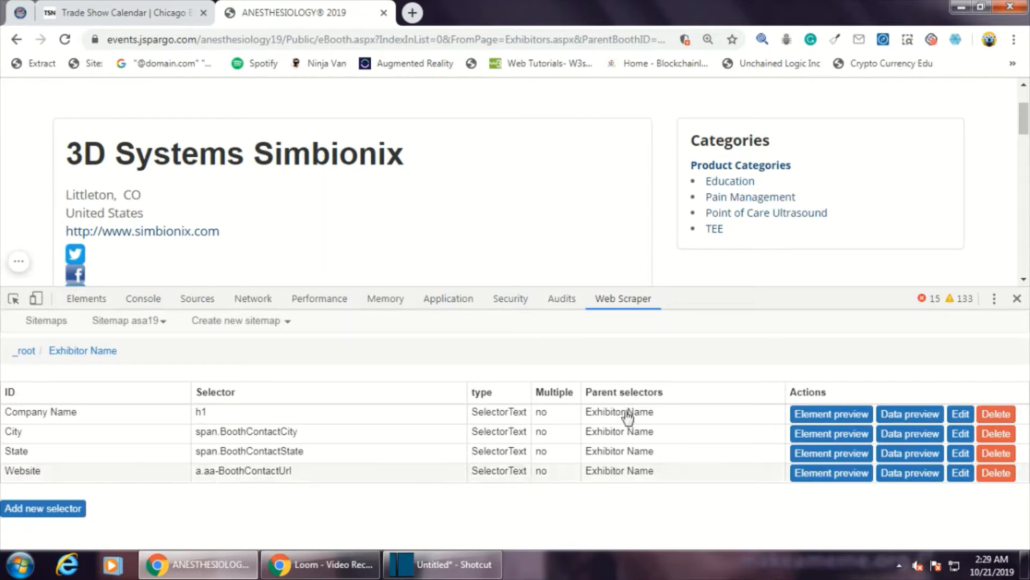
# Step: Add a text selector with the Id Categories and Multiple enabled that targets all product category links, and save it
pyautogui.click(79, 509)
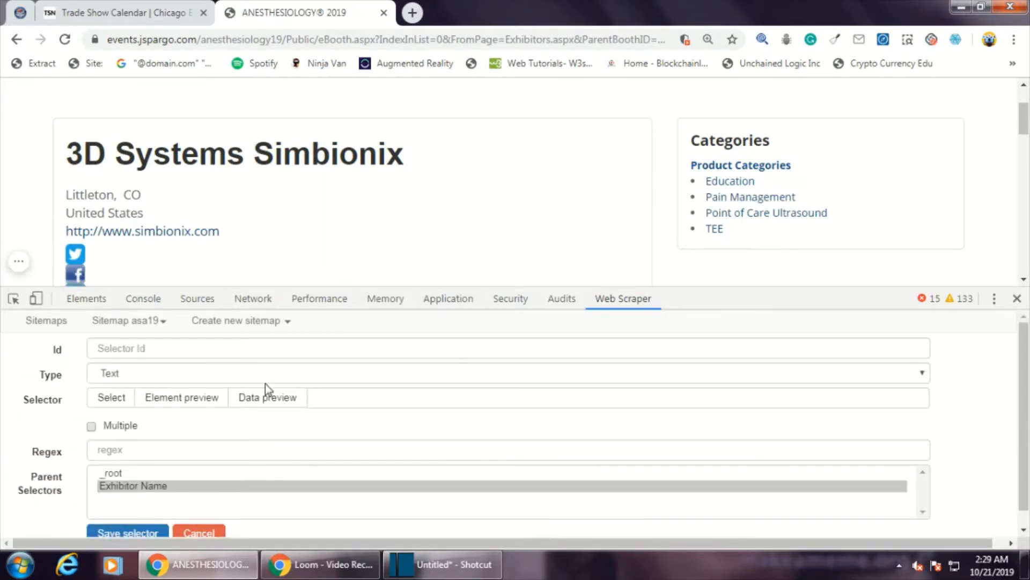
pyautogui.click(185, 352)
pyautogui.write('Categories')
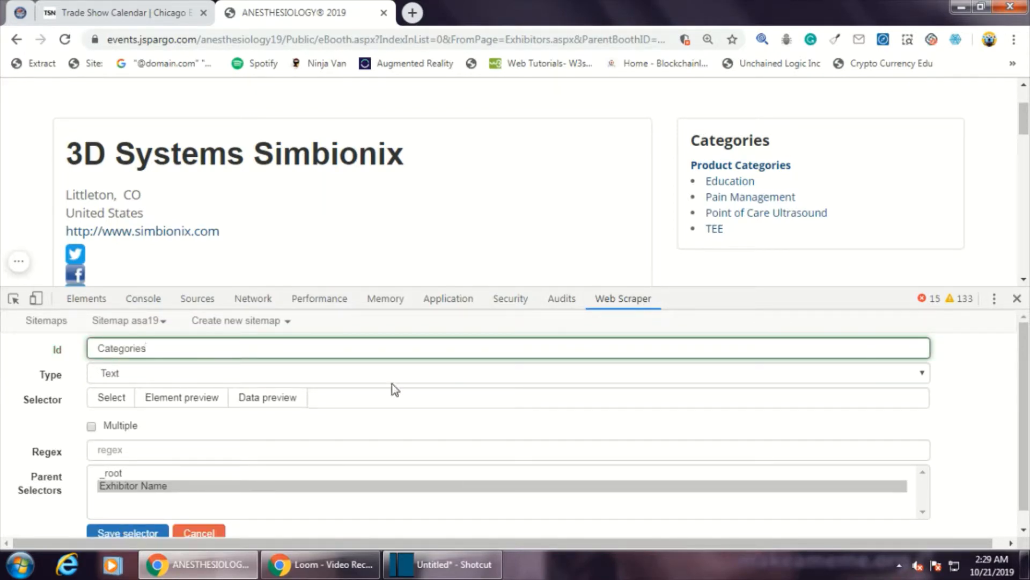
pyautogui.click(112, 400)
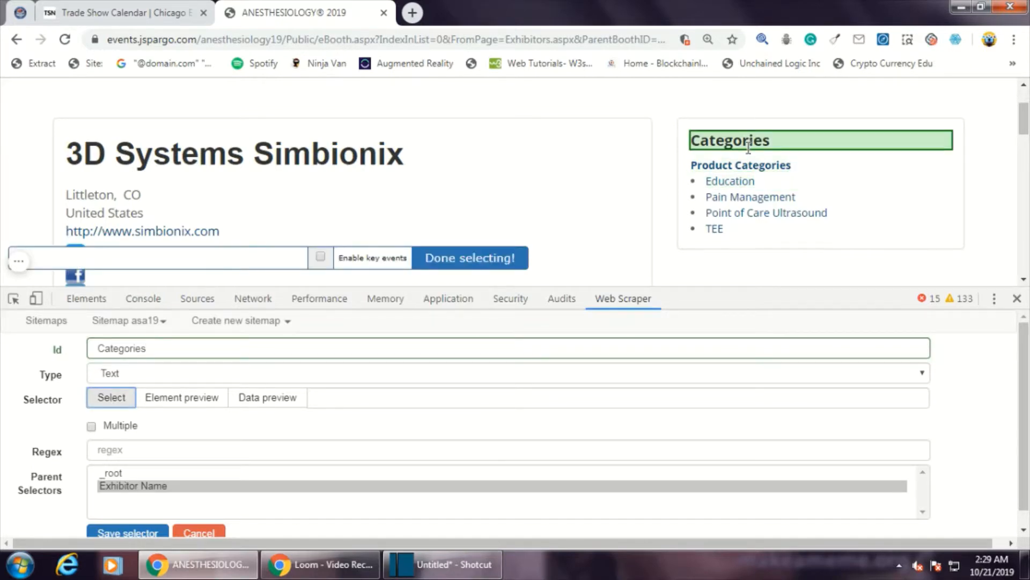
pyautogui.click(91, 426)
pyautogui.click(720, 182)
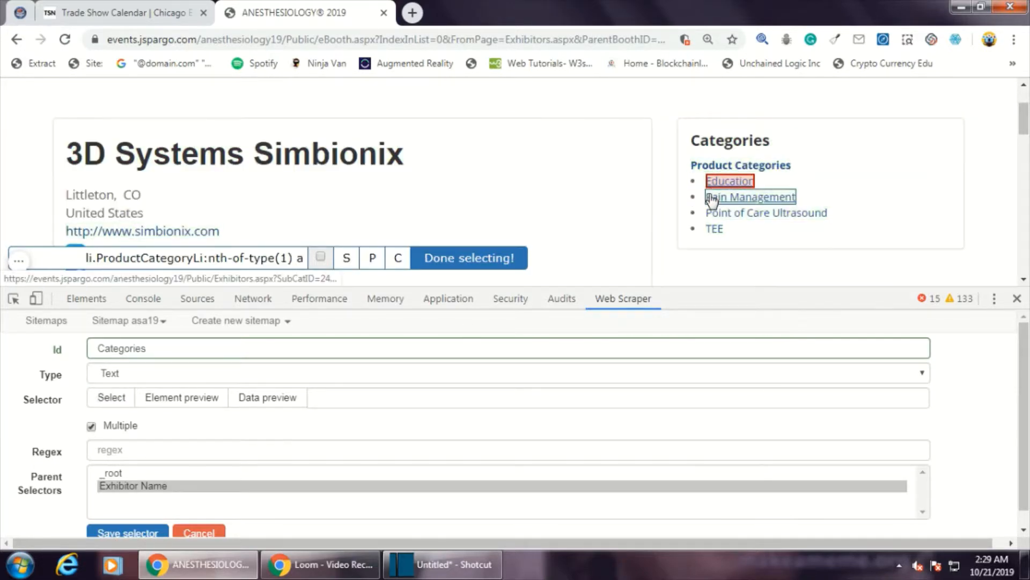
pyautogui.click(714, 198)
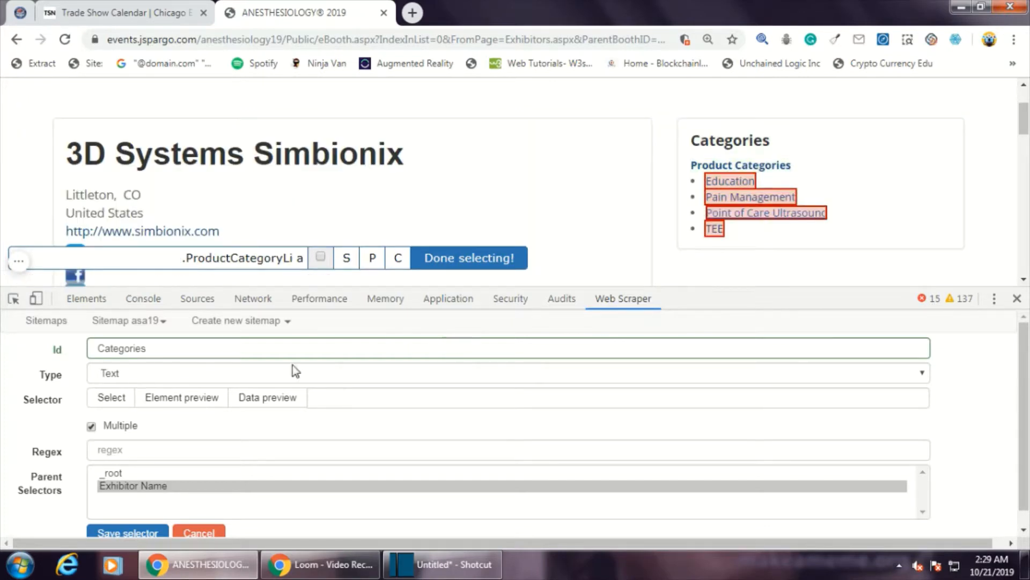
pyautogui.scroll(-1, 391, 446)
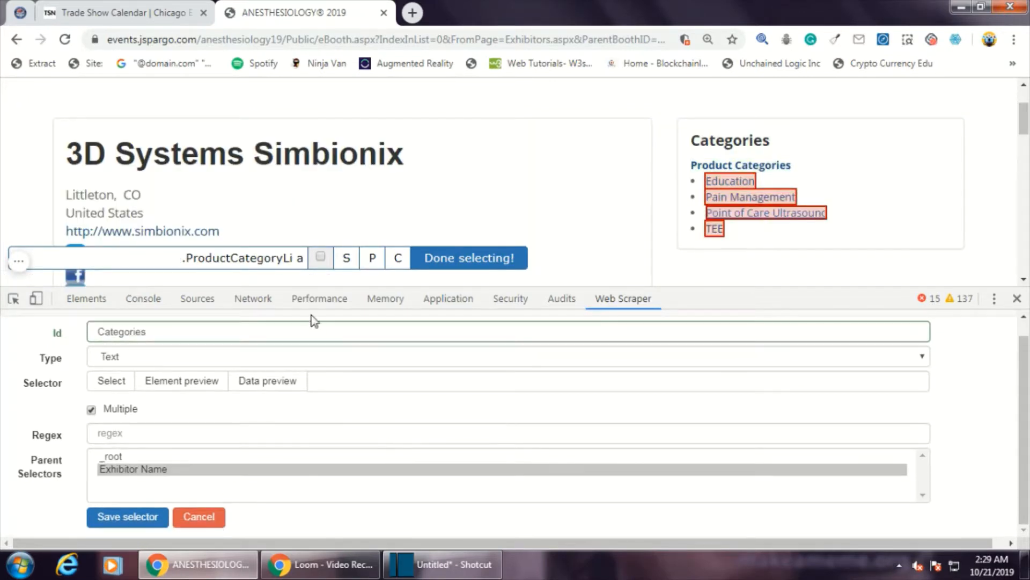
pyautogui.click(321, 258)
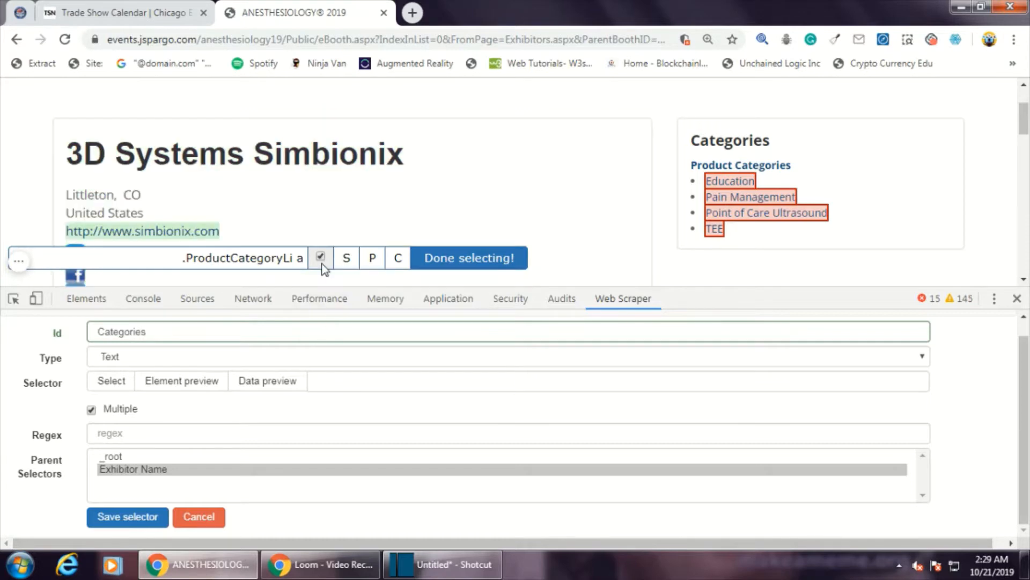
pyautogui.click(452, 260)
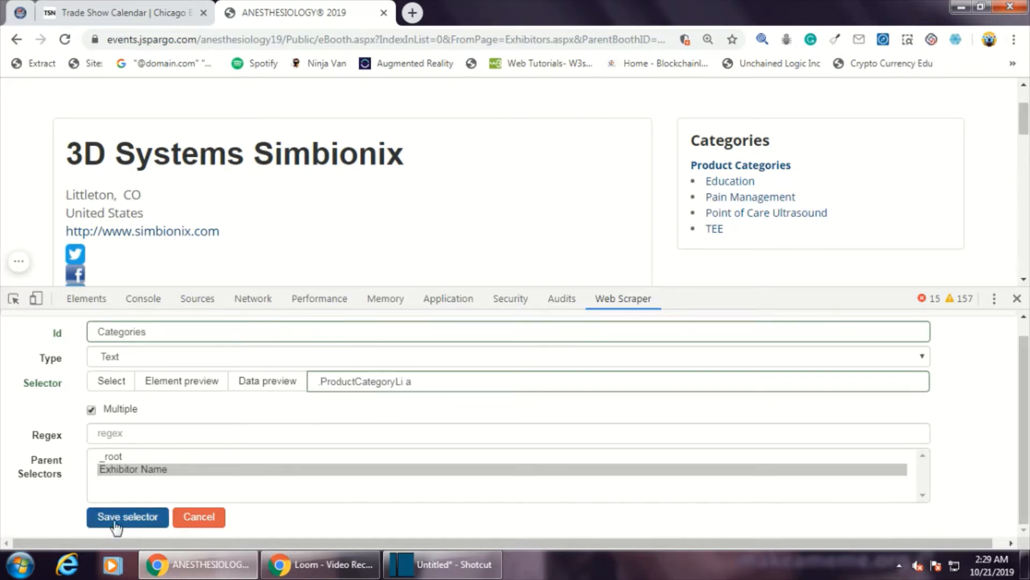
pyautogui.click(134, 518)
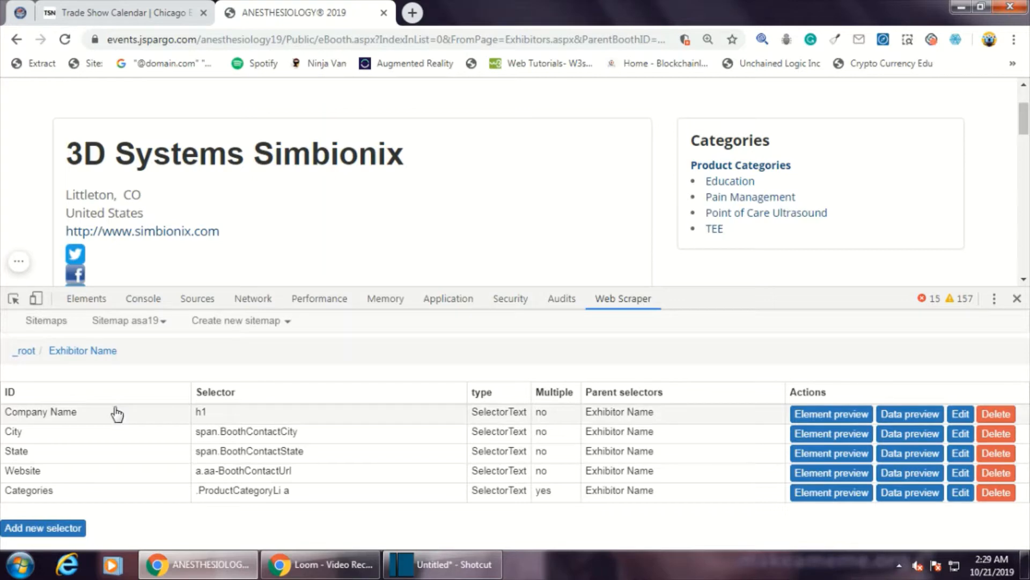
# Step: View the asa19 selector graph from the root level and expand the _root and Exhibitor Name nodes
pyautogui.click(26, 352)
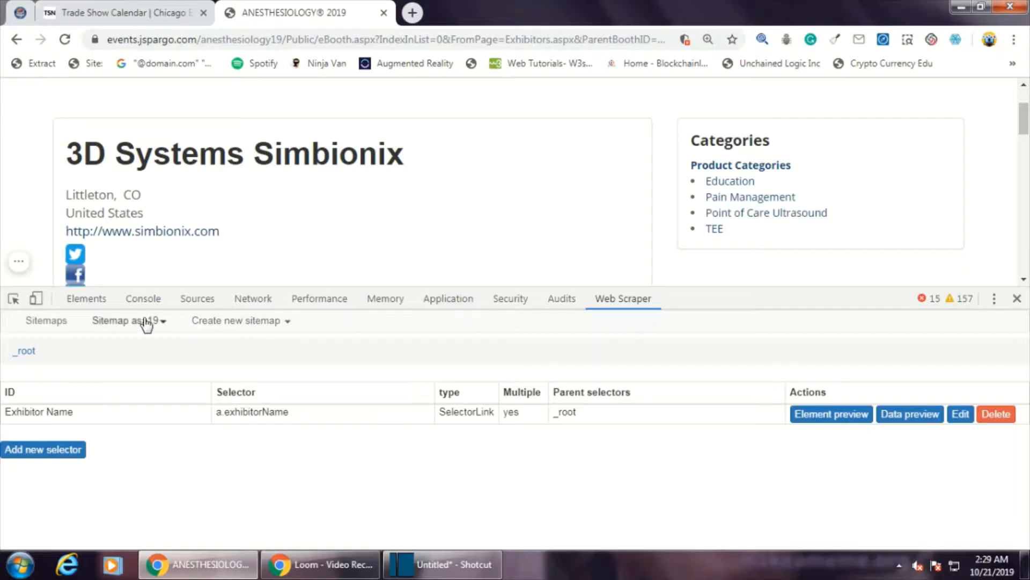
pyautogui.click(143, 322)
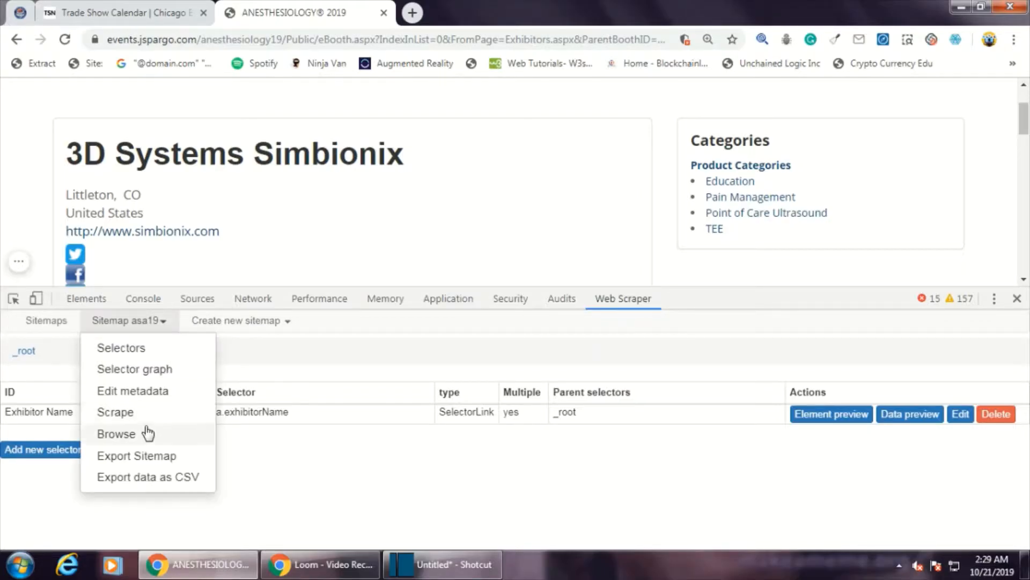
pyautogui.click(152, 380)
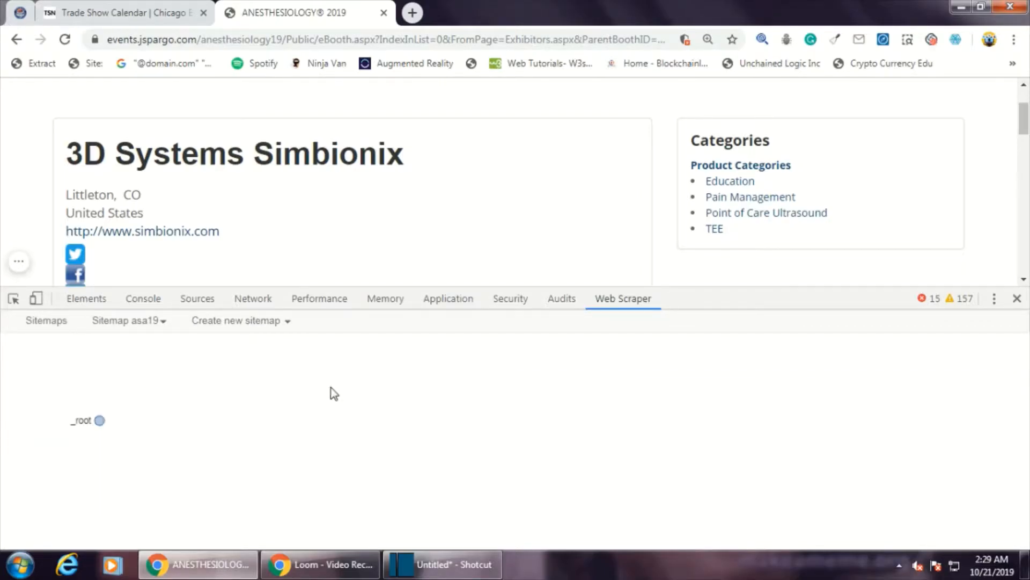
pyautogui.click(100, 420)
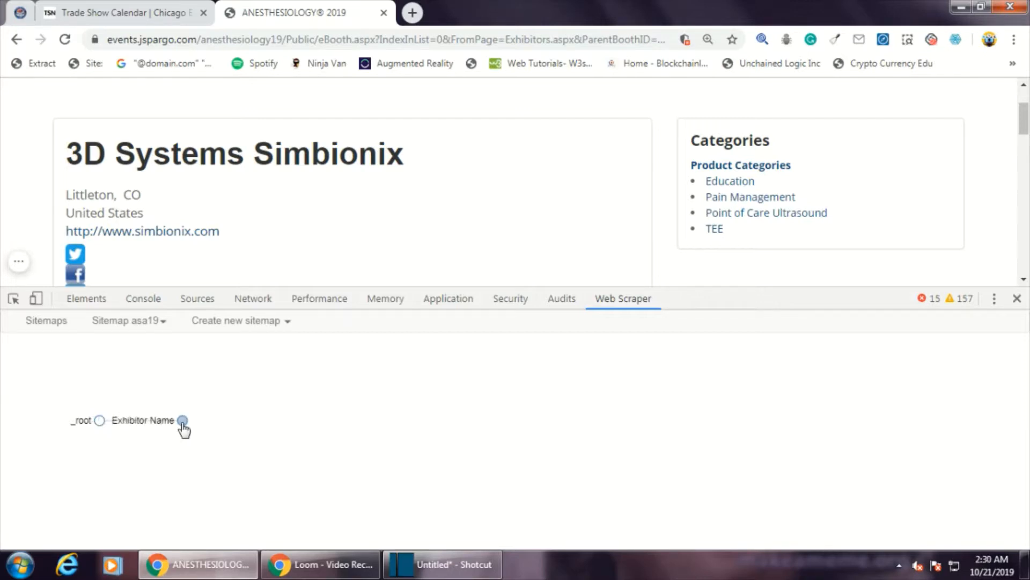
pyautogui.moveTo(225, 287); pyautogui.dragTo(237, 234)
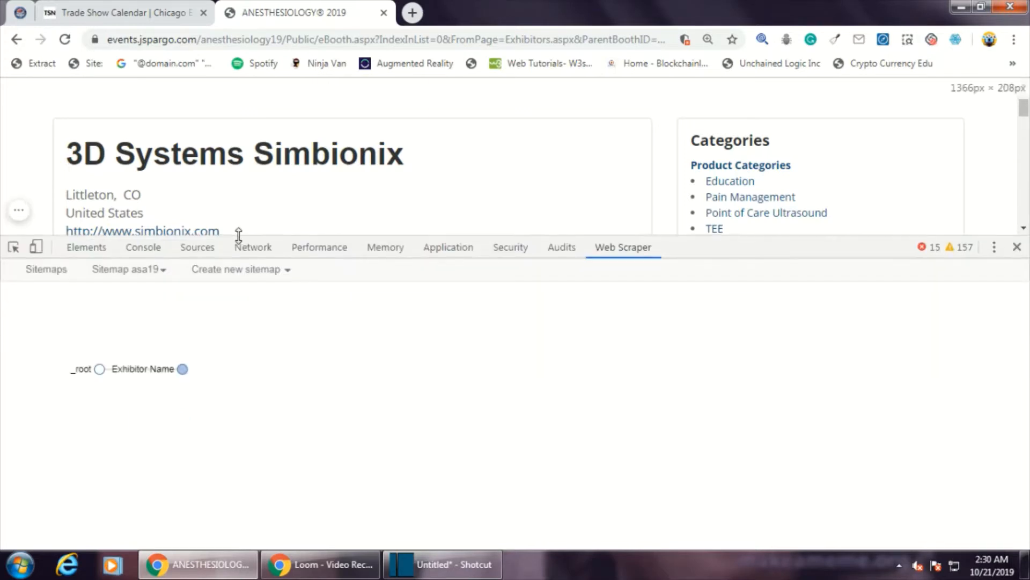
pyautogui.hotkey('ctrl', '+')
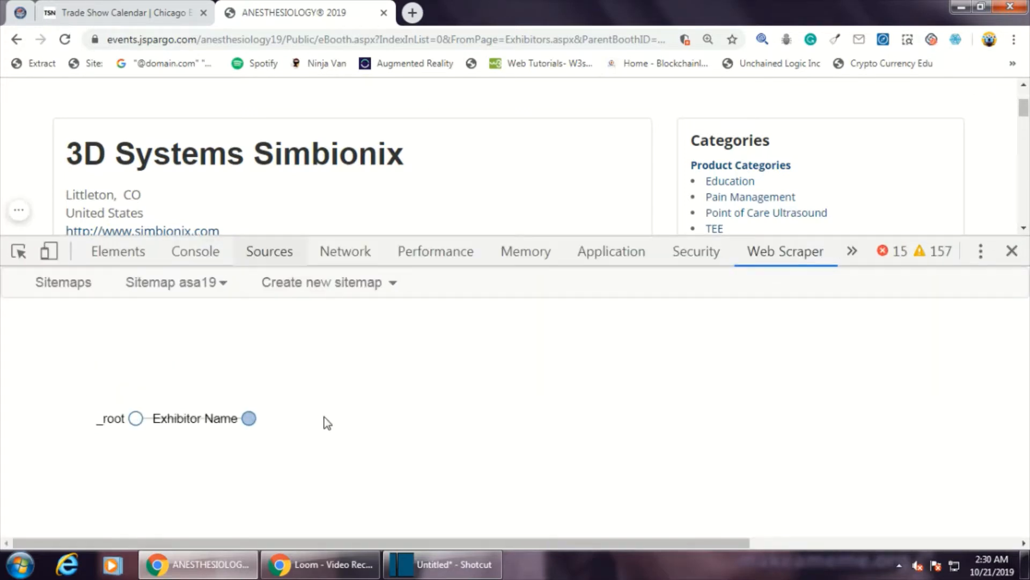
pyautogui.click(249, 419)
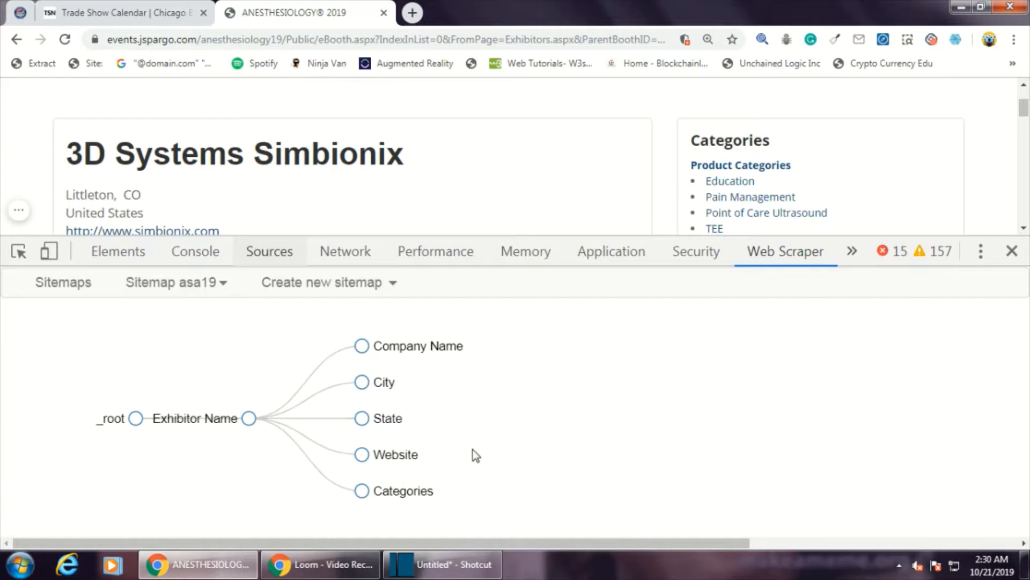
# Step: Start scraping the asa19 sitemap with a request interval and page load delay of 2000 ms each
pyautogui.click(220, 290)
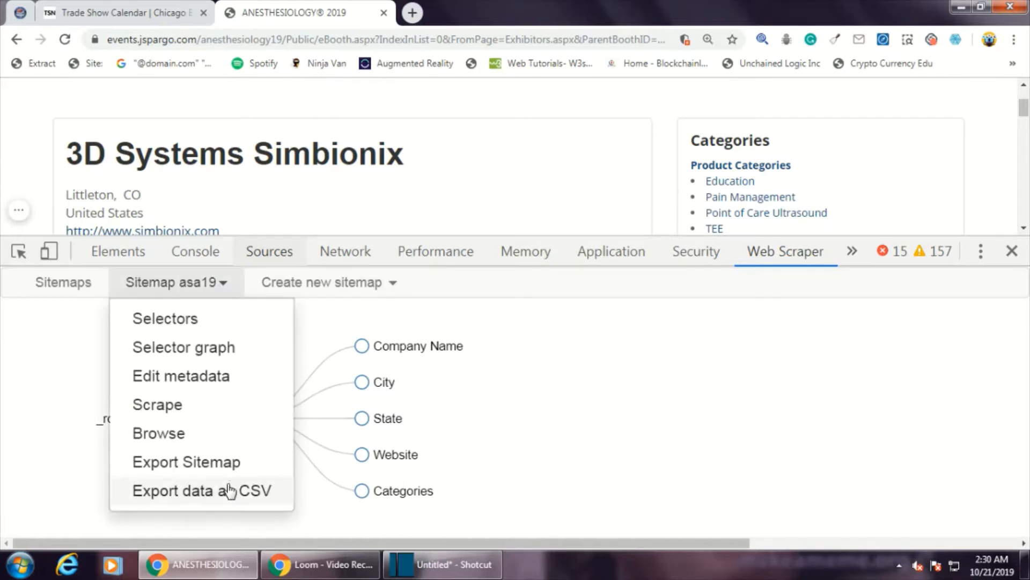
pyautogui.click(227, 418)
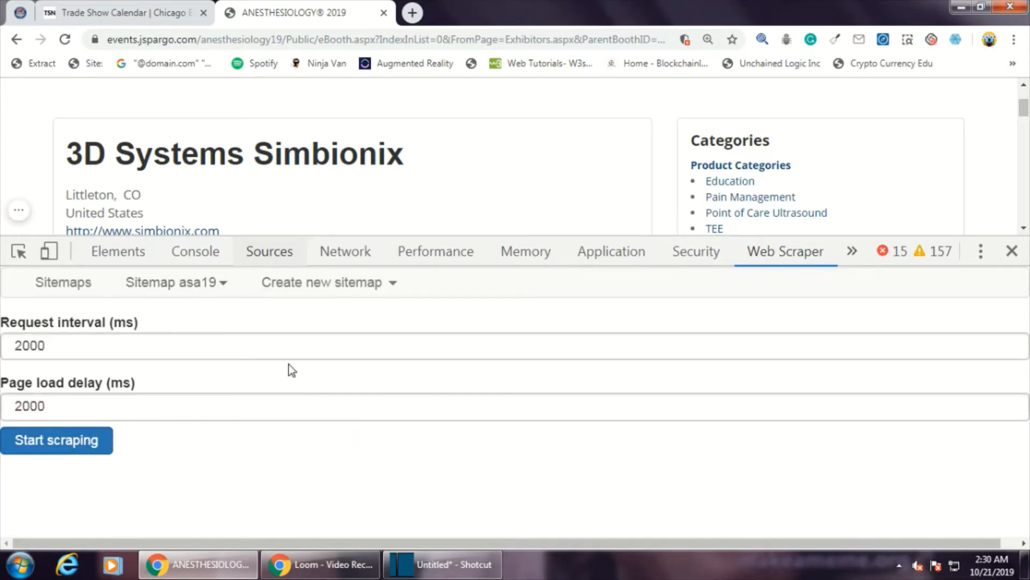
pyautogui.hotkey('ctrl', '-')
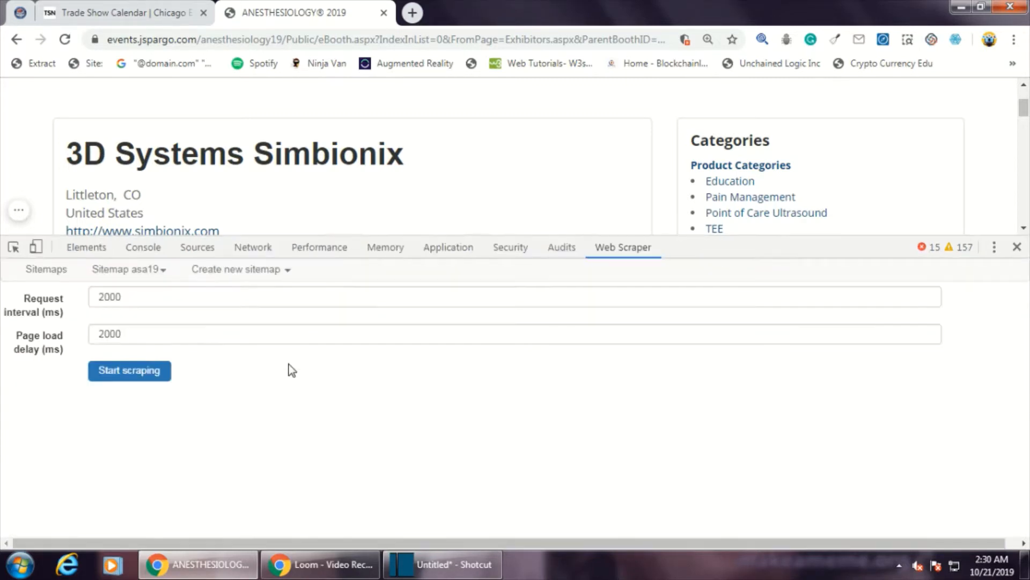
pyautogui.click(127, 375)
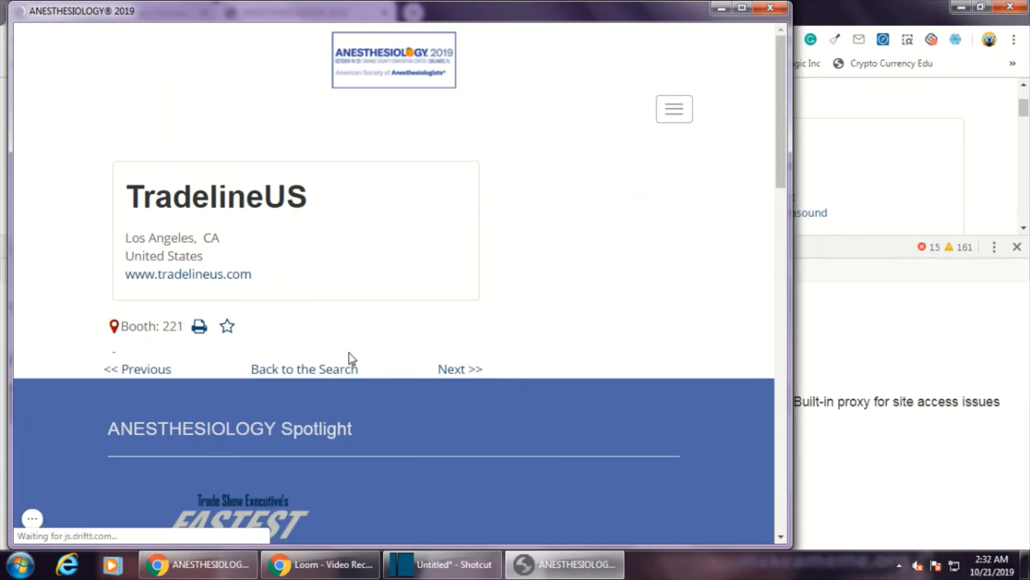
pyautogui.moveTo(68, 524)
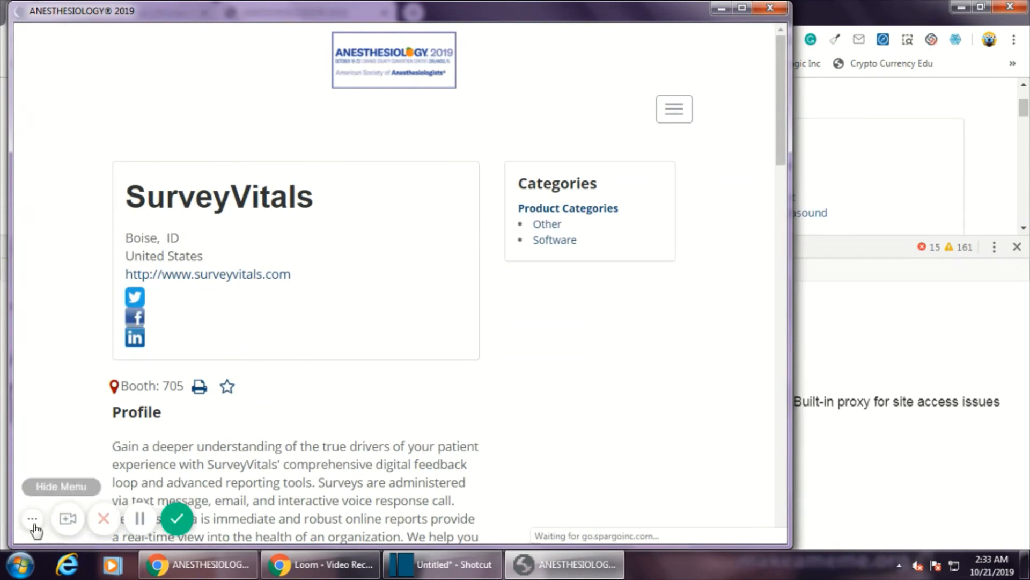
pyautogui.click(139, 518)
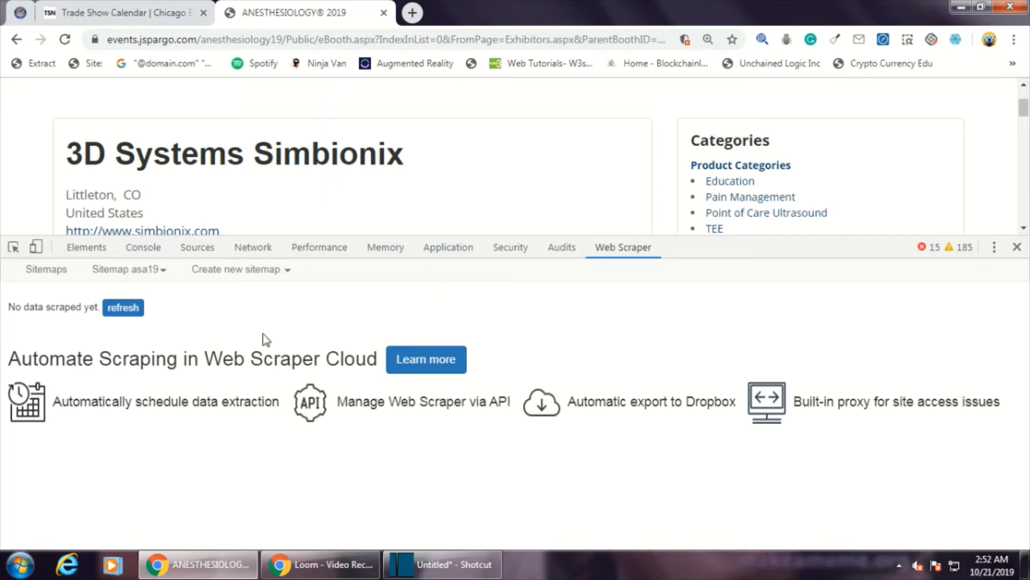
# Step: Refresh the scraped data and look through the exhibitor rows in the results table
pyautogui.click(135, 310)
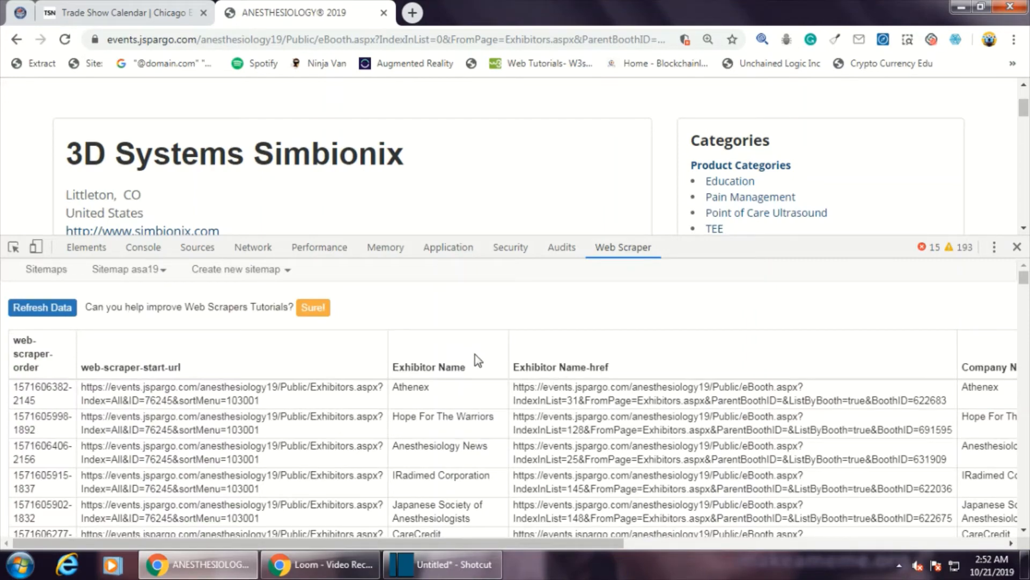
pyautogui.scroll(-10, 605, 408)
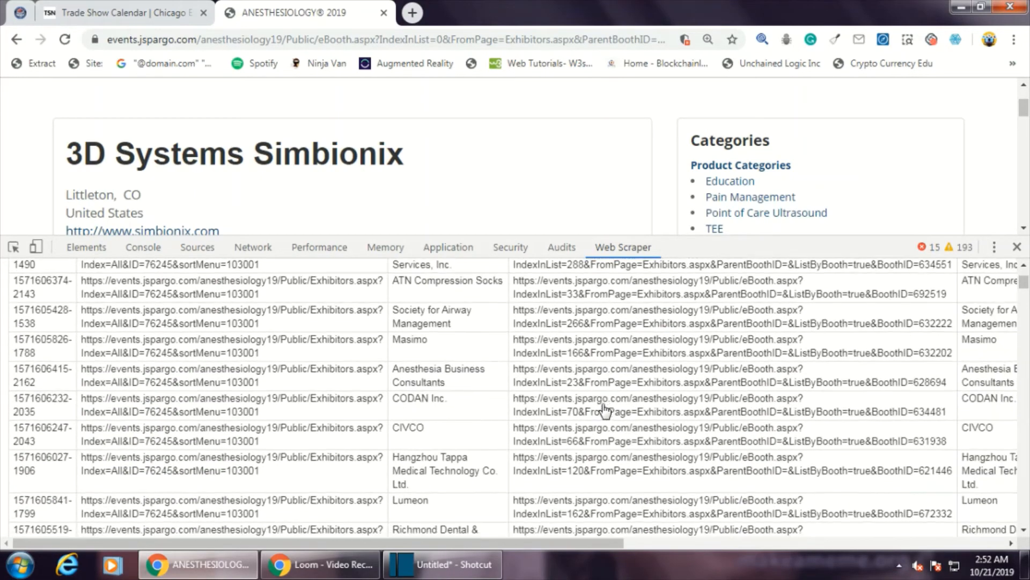
pyautogui.scroll(-12, 605, 410)
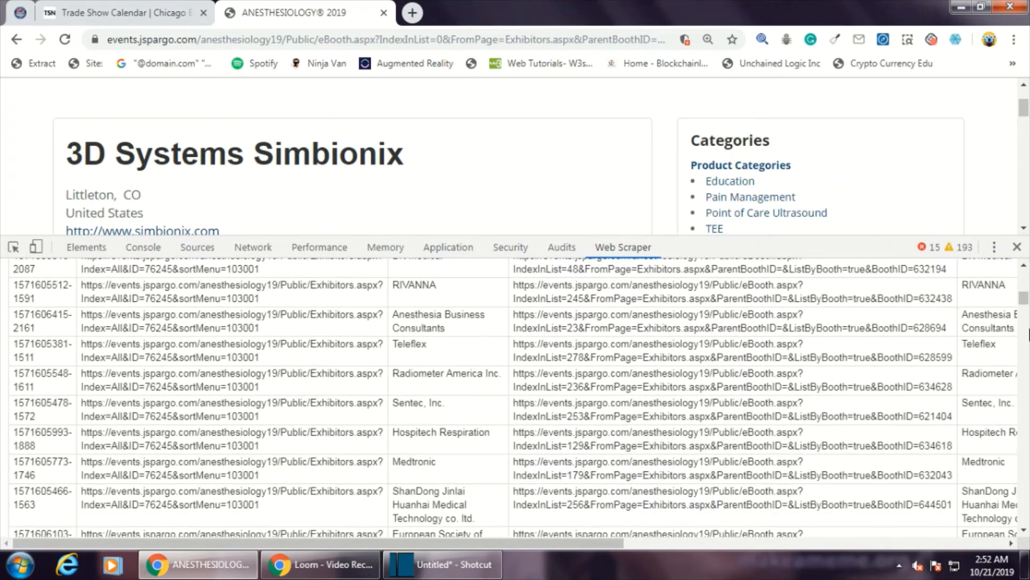
pyautogui.moveTo(1026, 301); pyautogui.dragTo(1024, 277)
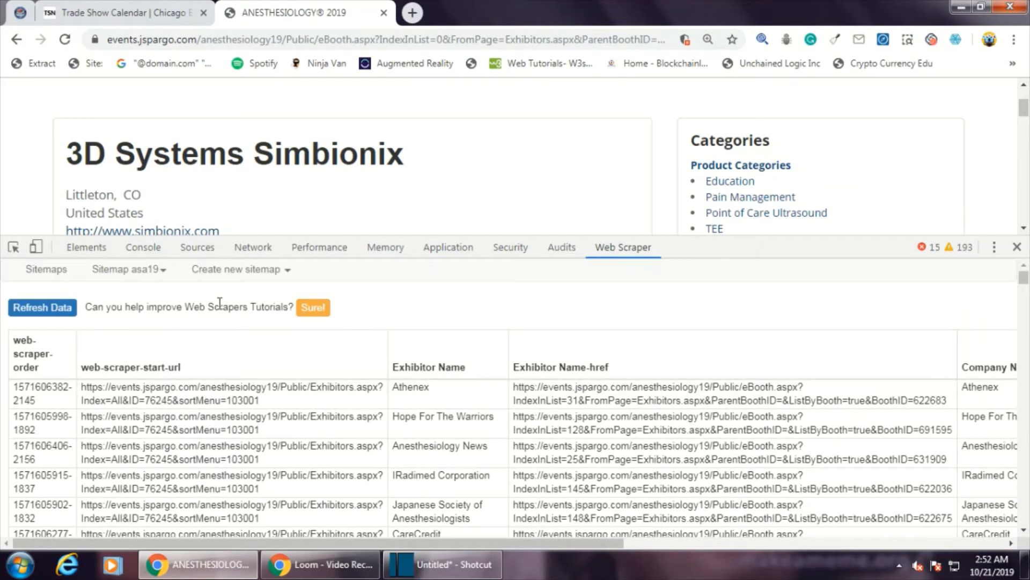
# Step: Export the scraped asa19 data as CSV and open the downloaded asa19.csv in a maximized Excel window
pyautogui.click(156, 269)
pyautogui.click(156, 424)
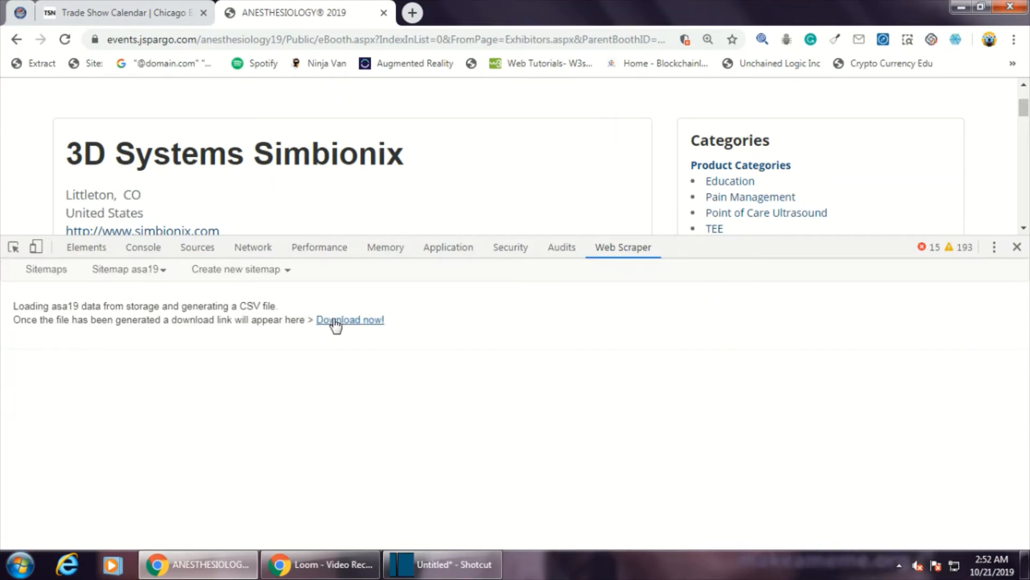
pyautogui.click(341, 320)
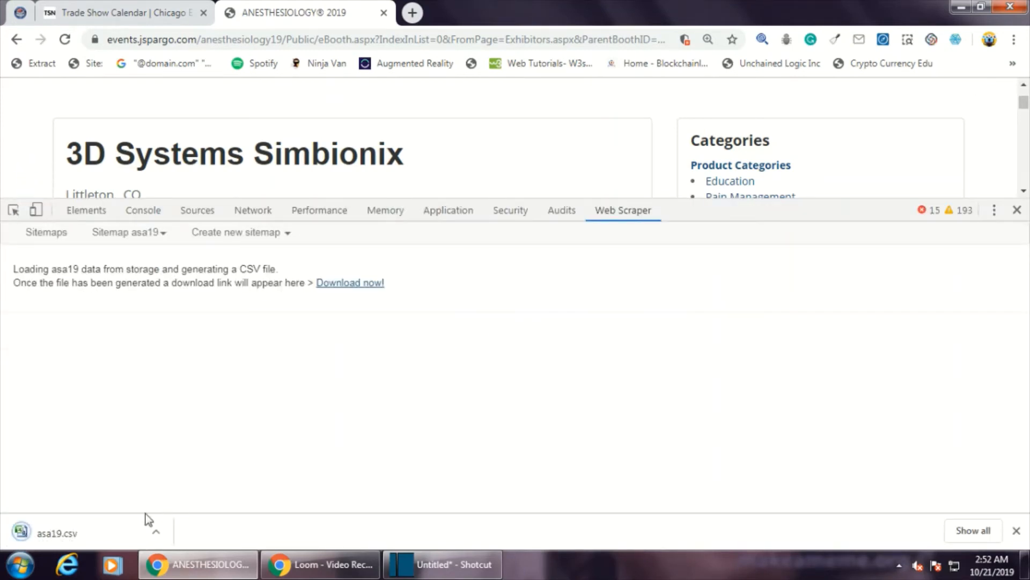
pyautogui.click(62, 527)
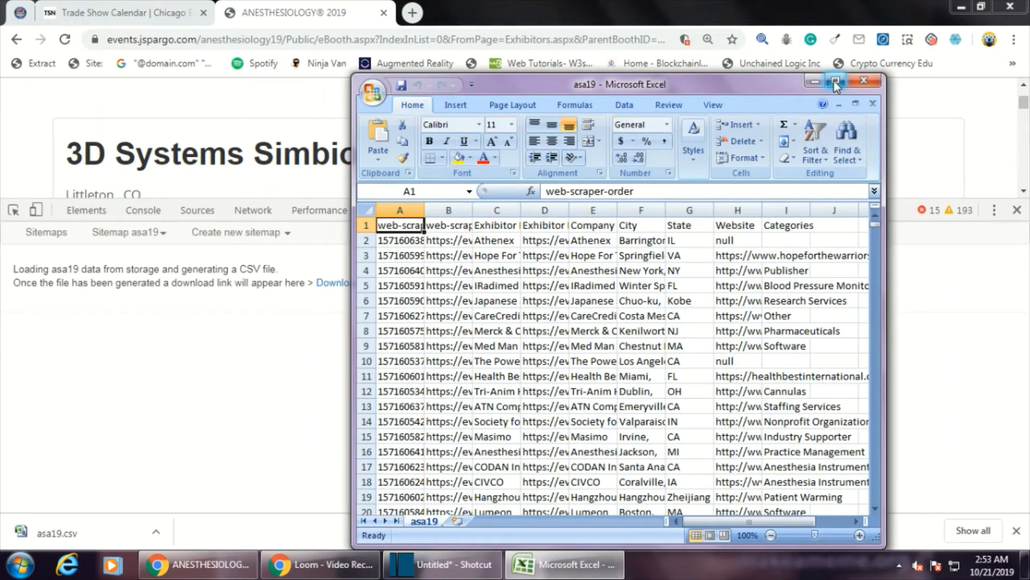
pyautogui.click(836, 82)
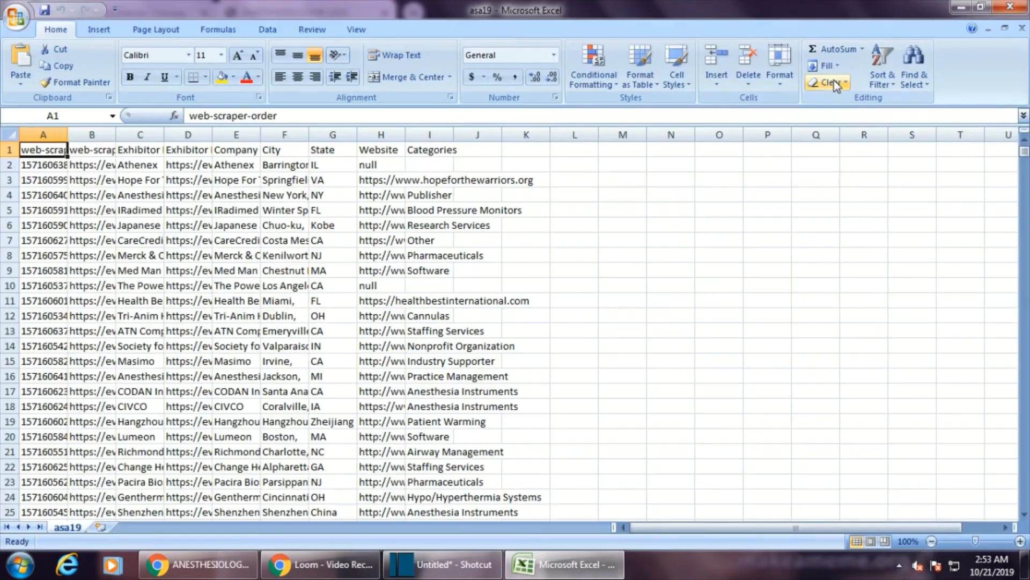
# Step: Autofit the Website and Categories columns to their contents and look through the exhibitor rows
pyautogui.doubleClick(408, 132)
pyautogui.doubleClick(732, 132)
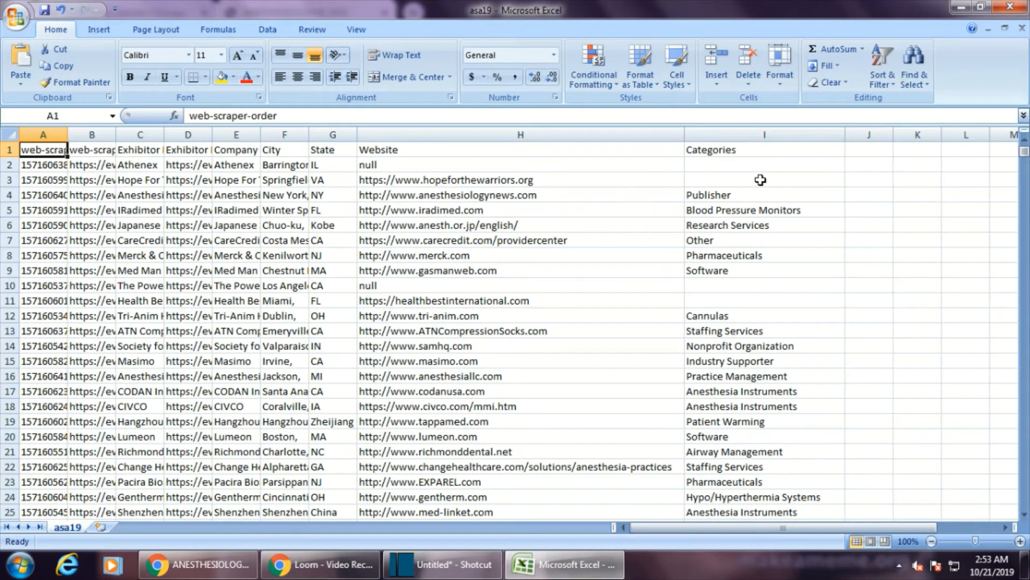
pyautogui.scroll(-3, 759, 226)
pyautogui.scroll(3, 759, 276)
pyautogui.scroll(-19, 750, 280)
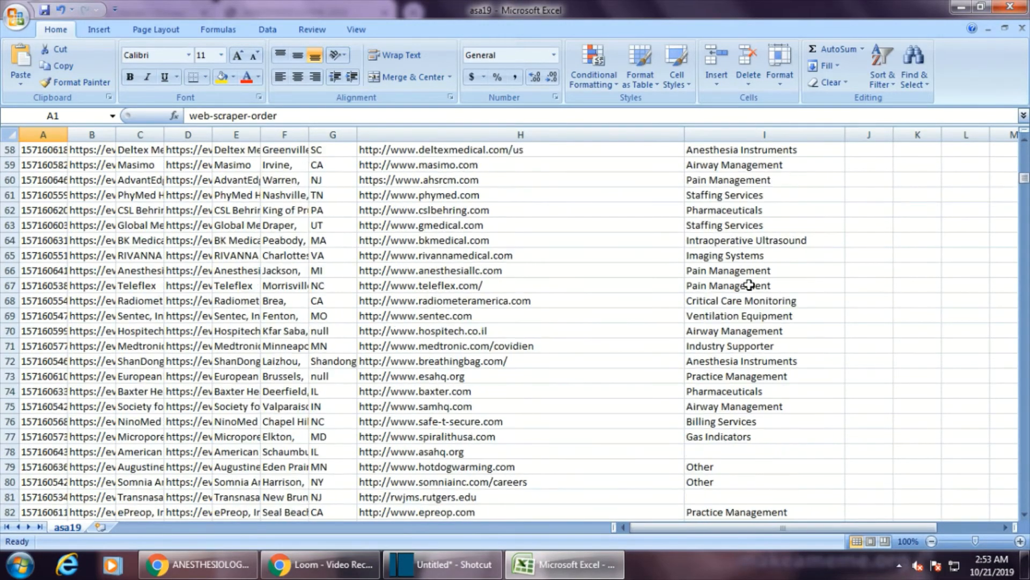
pyautogui.scroll(19, 749, 285)
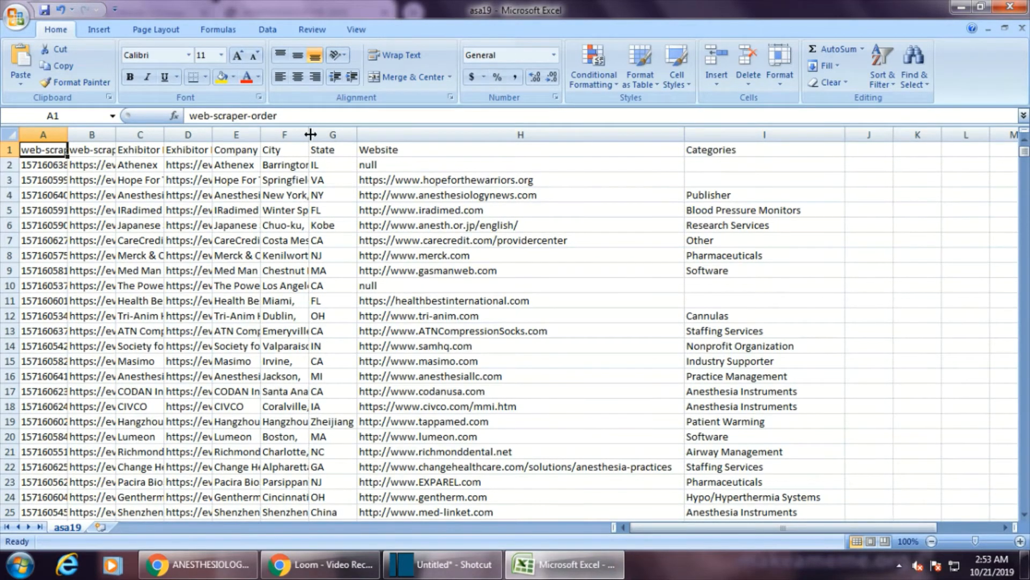
# Step: Autofit the City, Company Name and Exhibitor Name-href columns to their contents
pyautogui.doubleClick(310, 134)
pyautogui.doubleClick(261, 133)
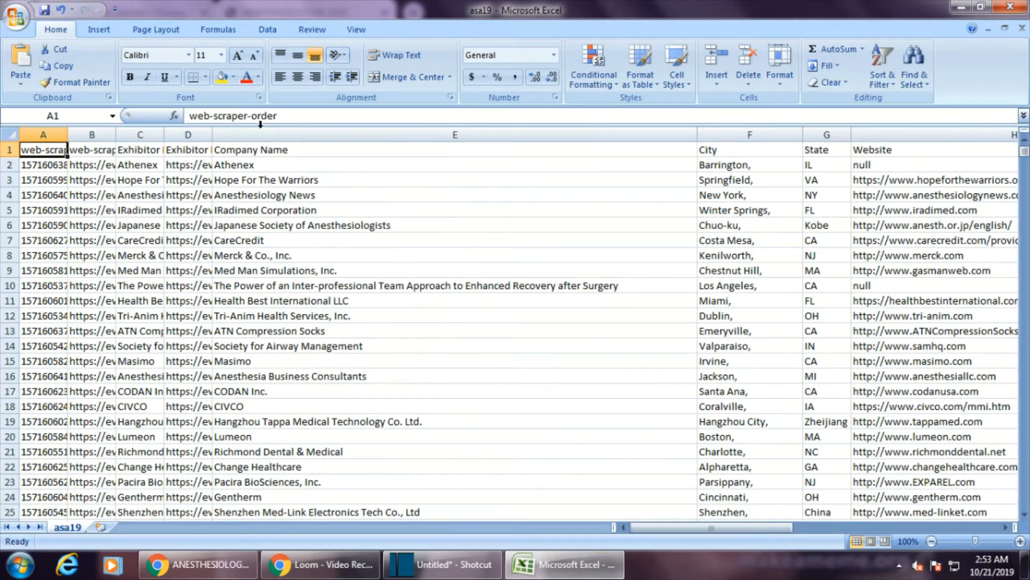
pyautogui.doubleClick(213, 134)
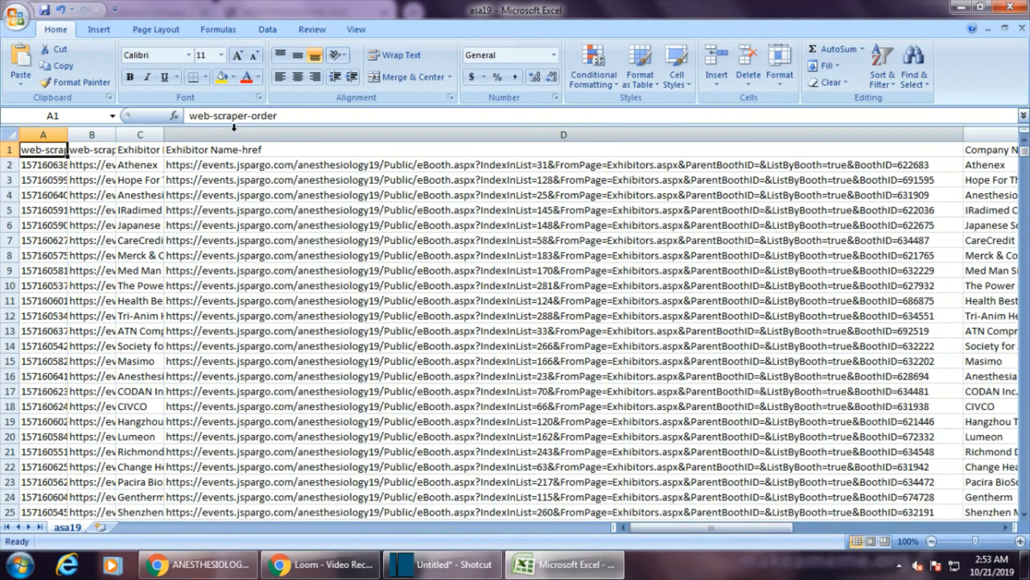
# Step: Autofit the web-scraper-order, web-scraper-start-url and Exhibitor Name columns to their contents
pyautogui.click(234, 129)
pyautogui.doubleClick(68, 134)
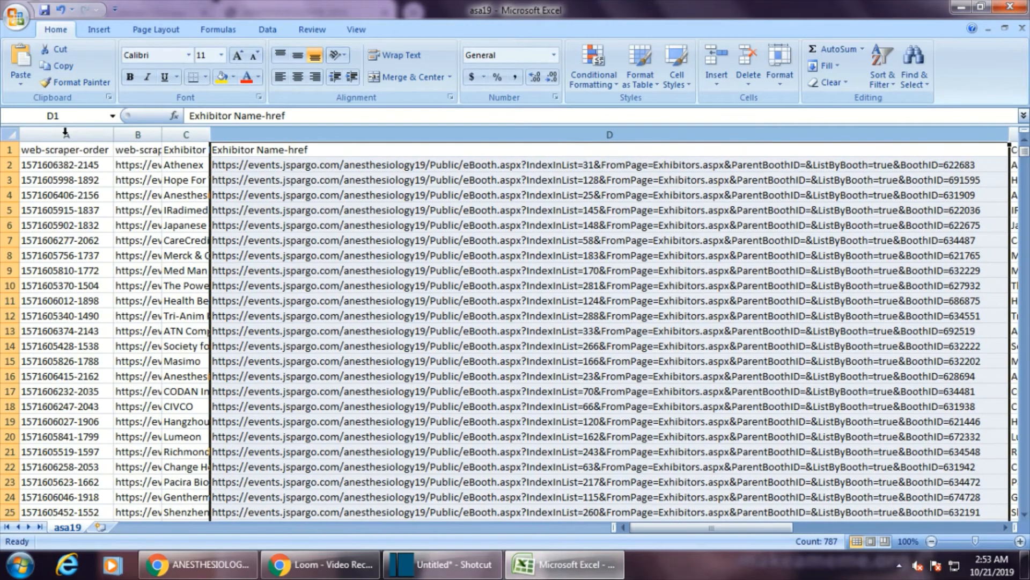
pyautogui.doubleClick(162, 133)
pyautogui.doubleClick(692, 132)
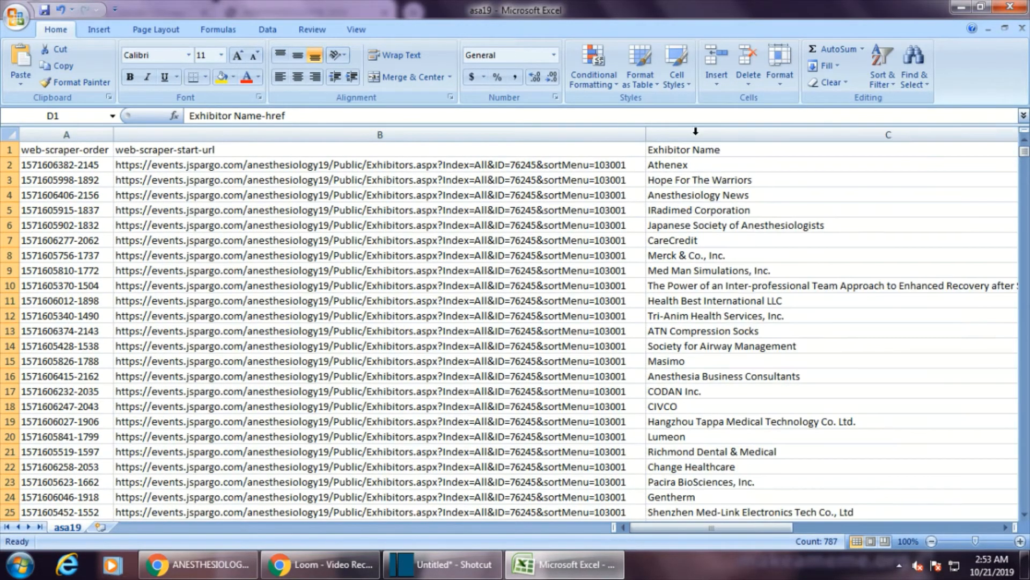
# Step: Delete the web-scraper-order, web-scraper-start-url and Exhibitor Name-href columns from the asa19 sheet
pyautogui.click(74, 126)
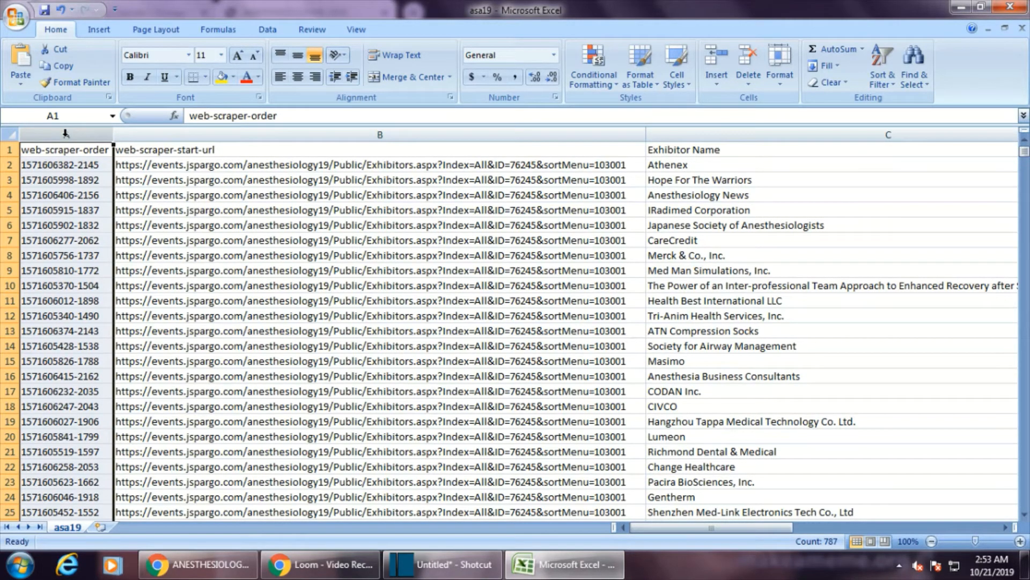
pyautogui.hotkey('ctrl', '-')
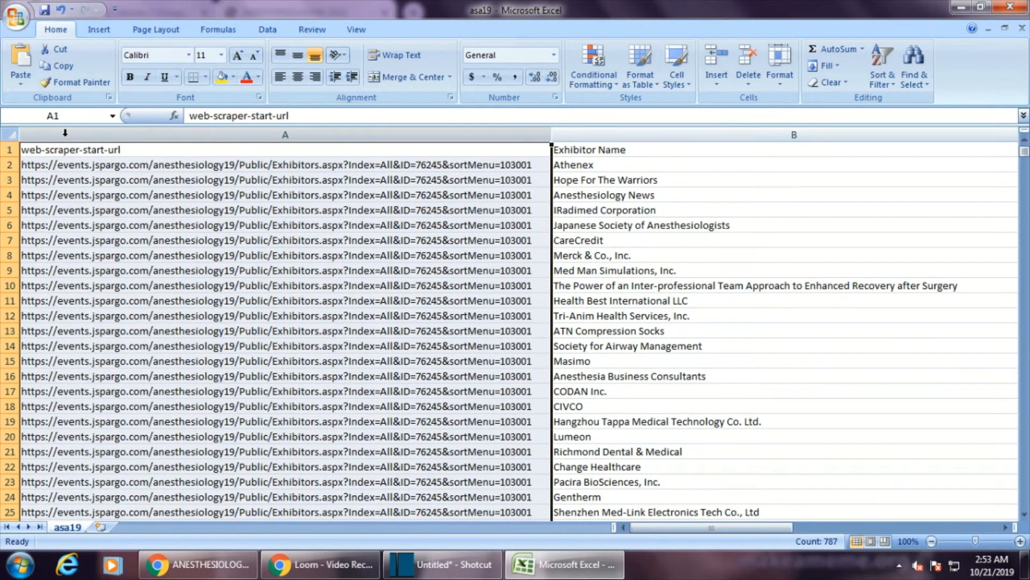
pyautogui.hotkey('ctrl', '-')
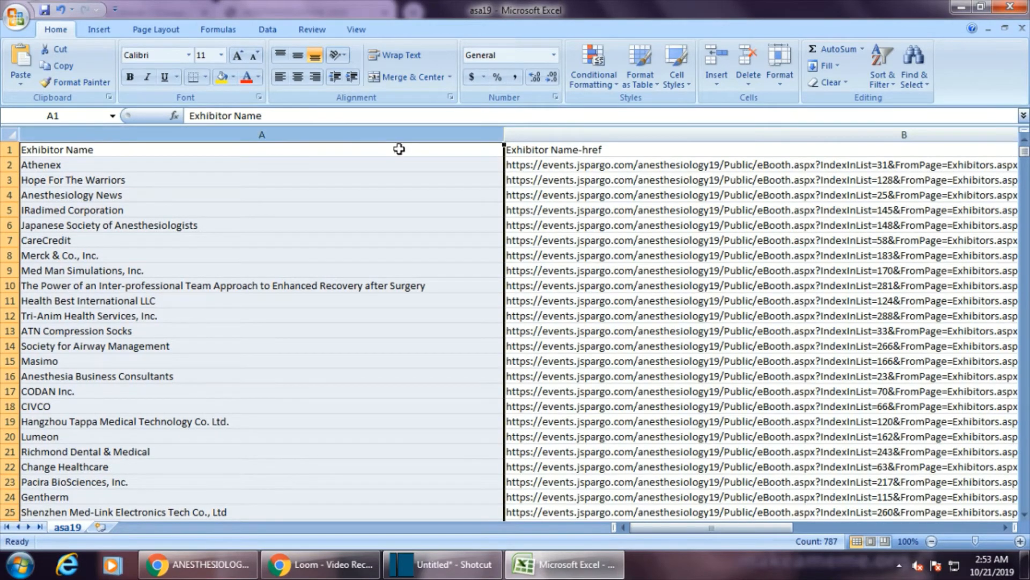
pyautogui.click(561, 135)
pyautogui.hotkey('ctrl', '-')
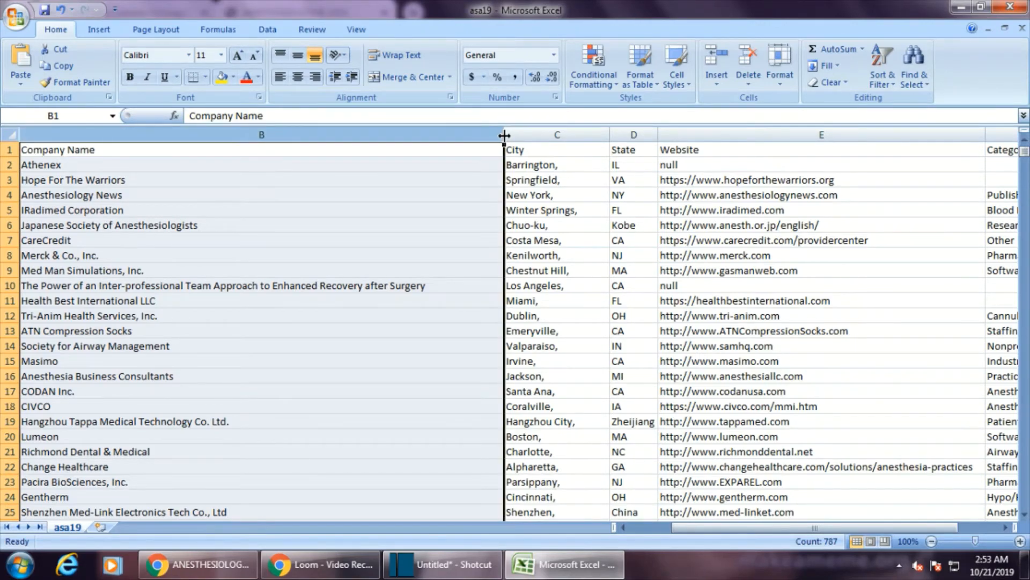
# Step: Narrow the Company Name column and widen the State column
pyautogui.moveTo(505, 136); pyautogui.dragTo(317, 115)
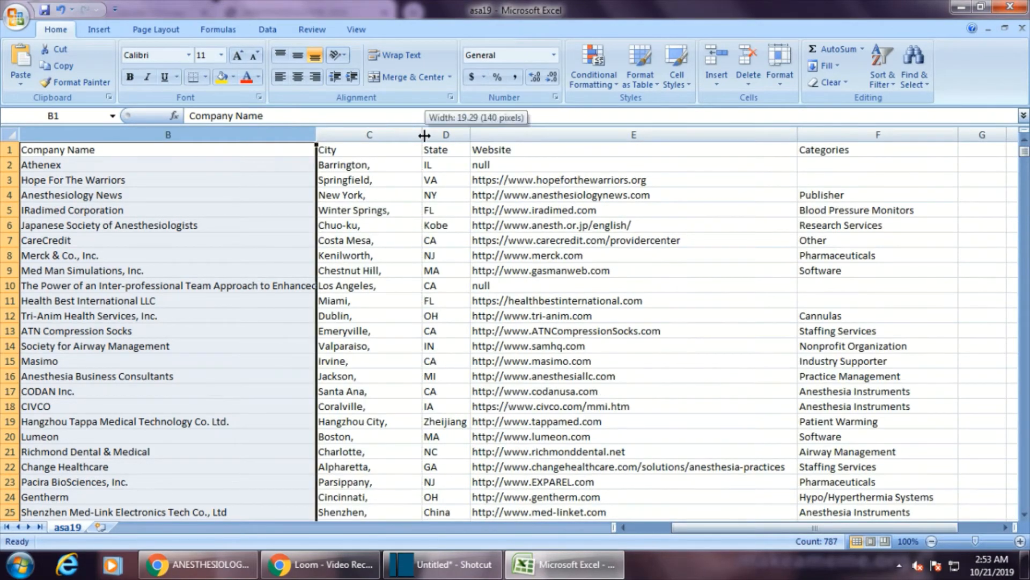
pyautogui.moveTo(456, 126); pyautogui.dragTo(544, 127)
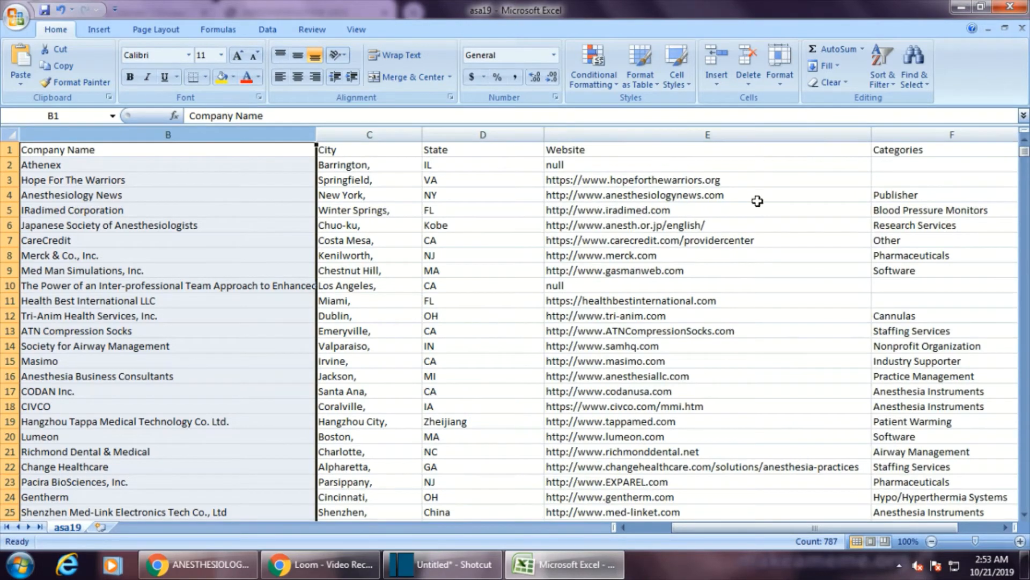
# Step: Look across the first exhibitor's record, from the Website and Categories columns back to Exhibitor Name
pyautogui.click(607, 163)
pyautogui.press('Right')
pyautogui.press('Right')
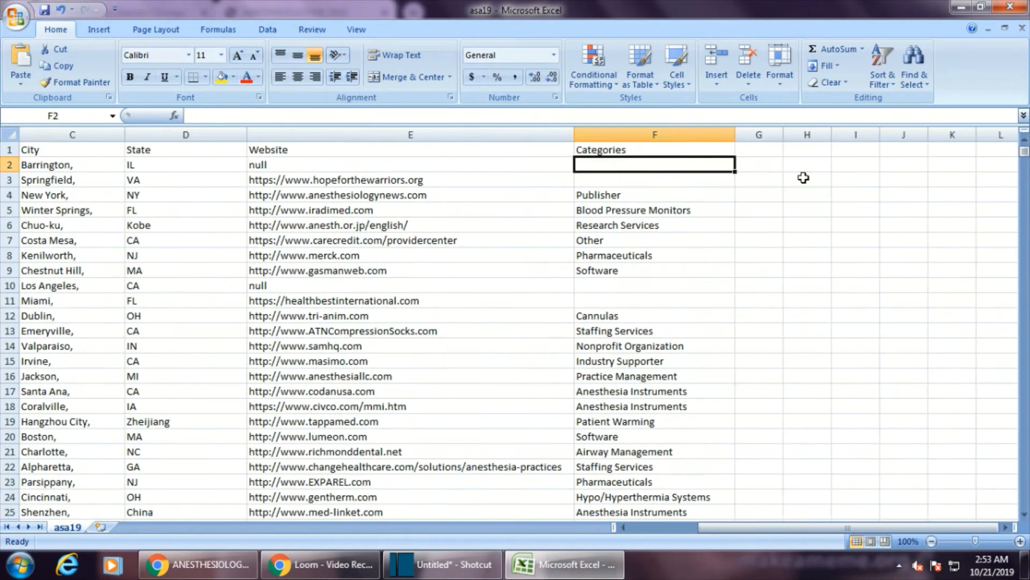
pyautogui.press('Left')
pyautogui.press('Left')
pyautogui.press('Left')
pyautogui.press('Left')
pyautogui.press('Left')
pyautogui.press('Left')
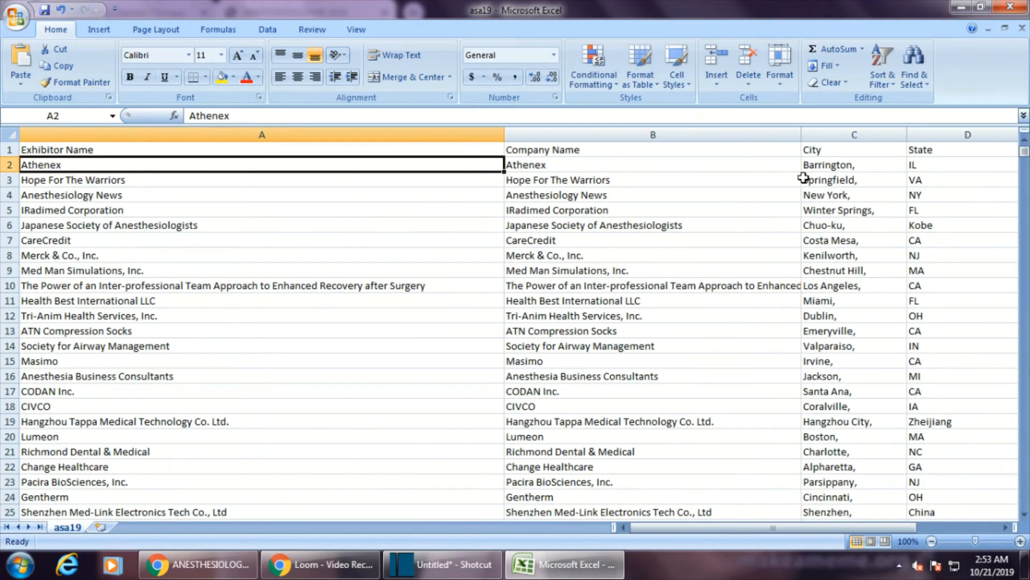
# Step: Jump between the first and last rows of the Exhibitor Name column to check the full extent of the list
pyautogui.hotkey('ctrl', 'Down')
pyautogui.hotkey('ctrl', 'Down')
pyautogui.hotkey('ctrl', 'Up')
pyautogui.hotkey('ctrl', 'Up')
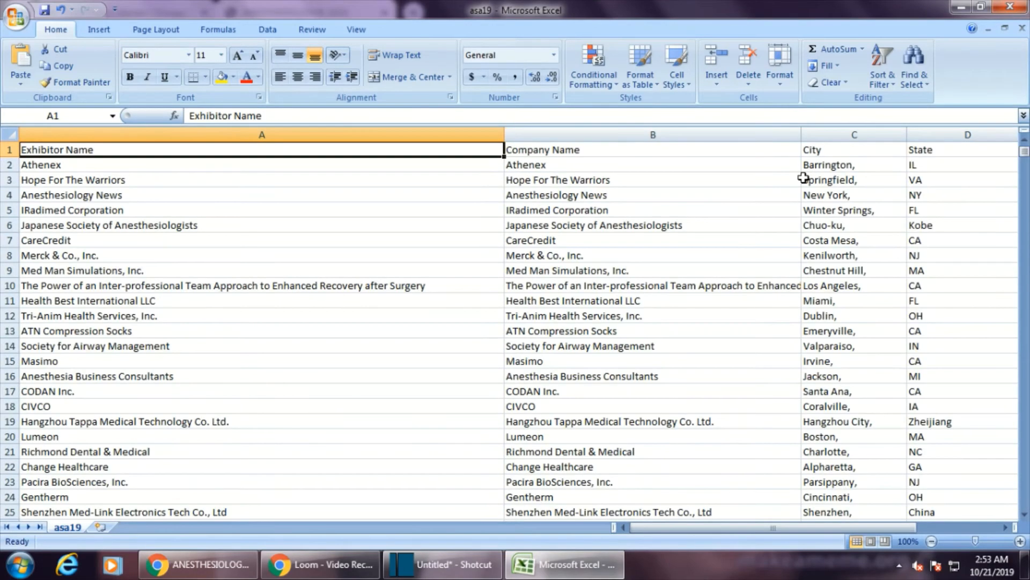
pyautogui.hotkey('ctrl', 'Down')
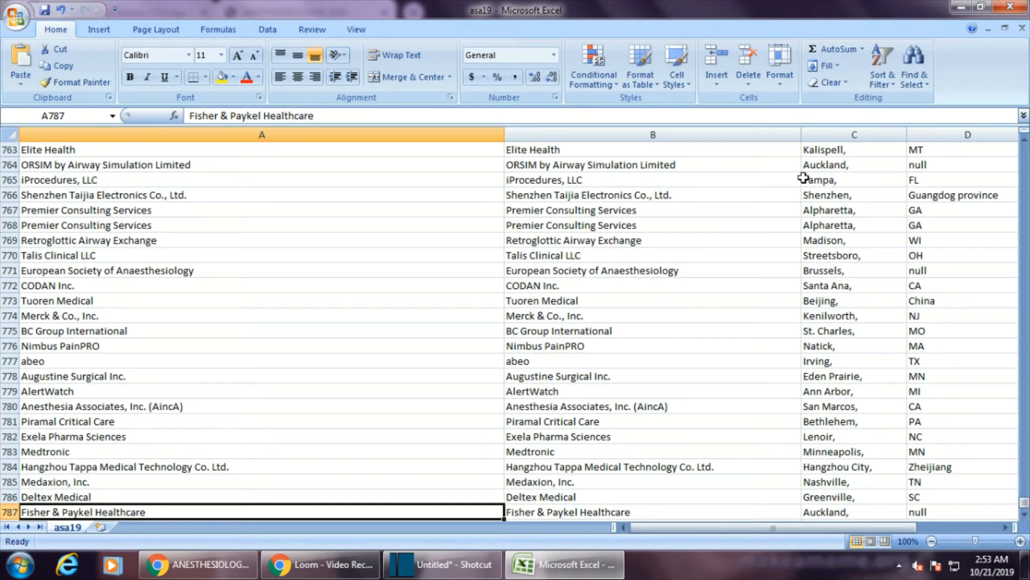
pyautogui.scroll(-3, 441, 304)
pyautogui.scroll(1, 329, 371)
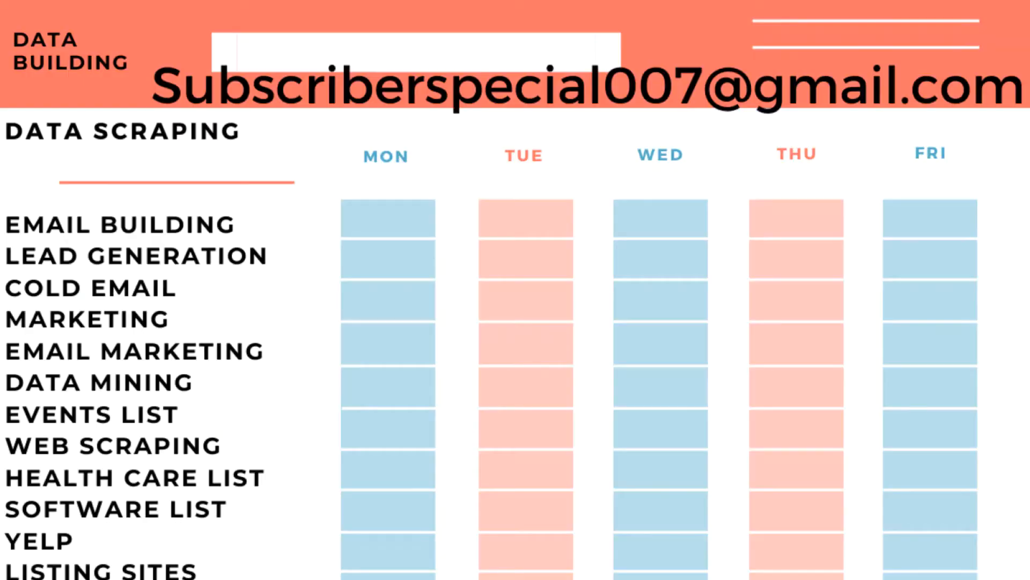